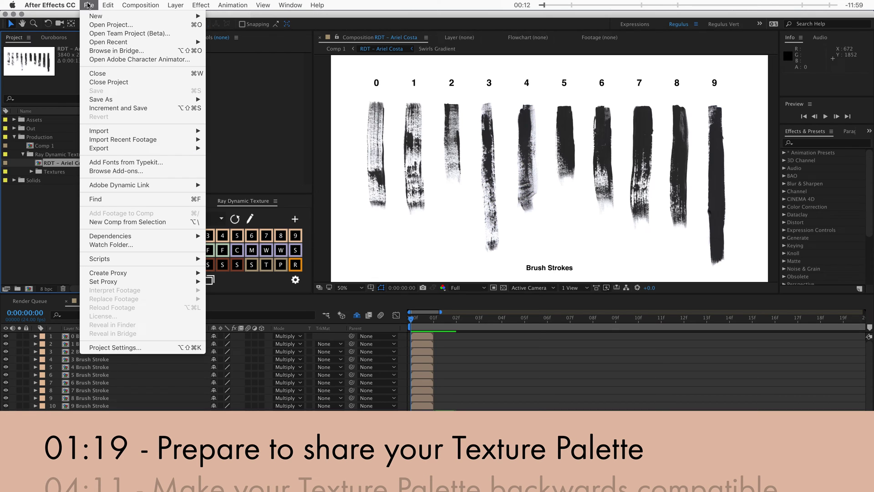
Step: Collect the texture-palette composition and all its source files into a new project folder
{"action": "mouse_move", "coordinate": [101, 240]}
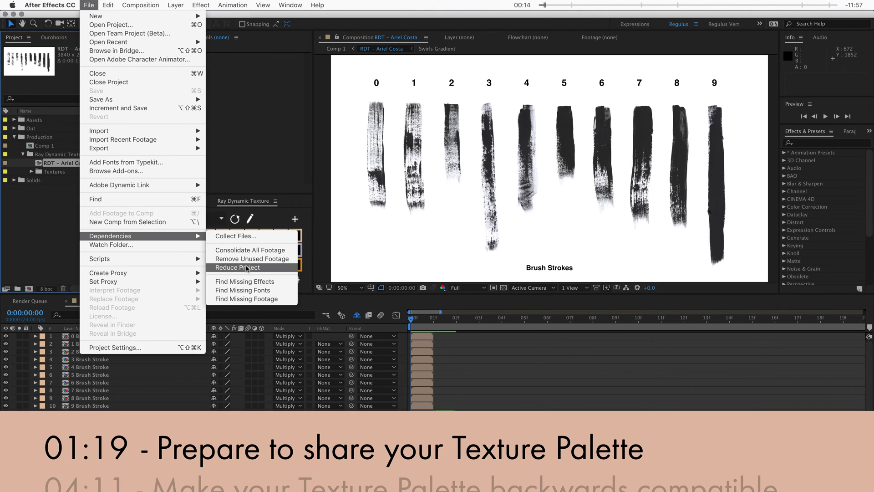
{"action": "left_click", "coordinate": [60, 165]}
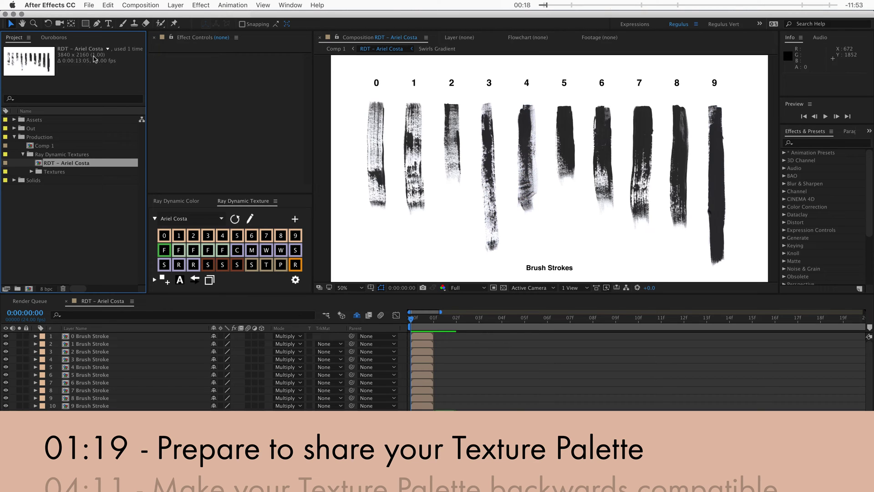
{"action": "left_click", "coordinate": [90, 6]}
{"action": "mouse_move", "coordinate": [168, 238]}
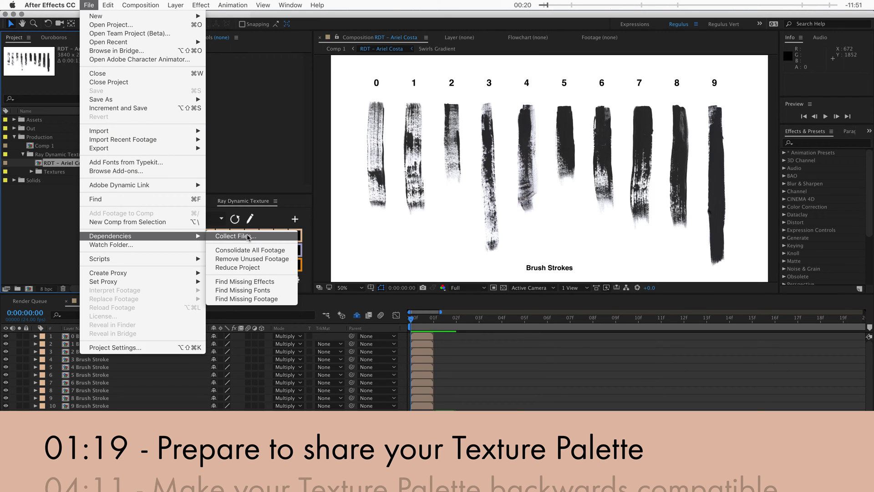
{"action": "left_click", "coordinate": [219, 239]}
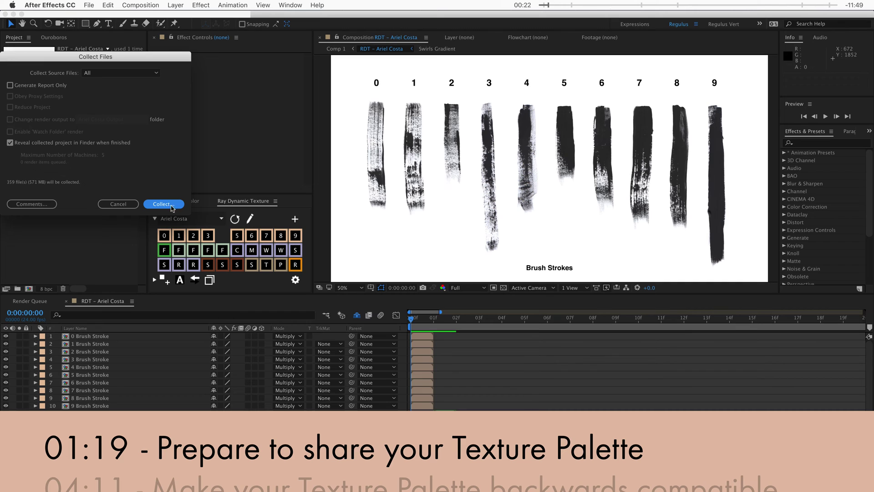
{"action": "left_click", "coordinate": [172, 205]}
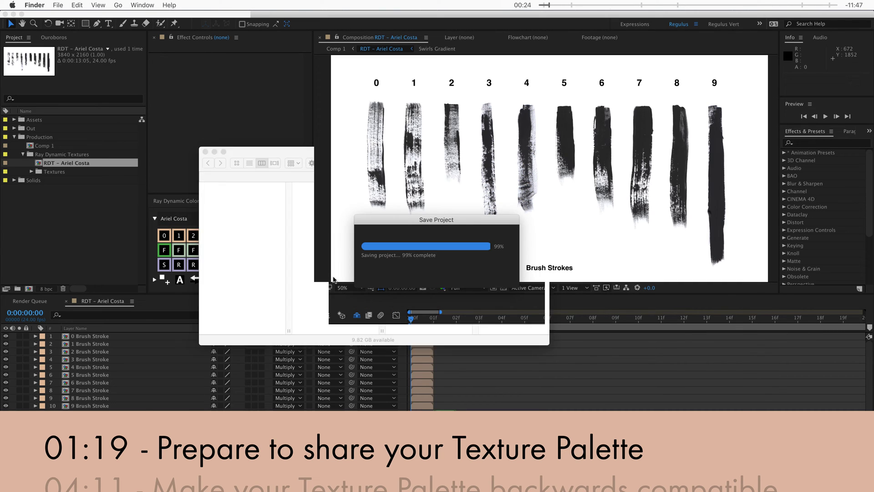
Step: Save a copy of the collected project as an After Effects CC (13) version
{"action": "left_click", "coordinate": [229, 225]}
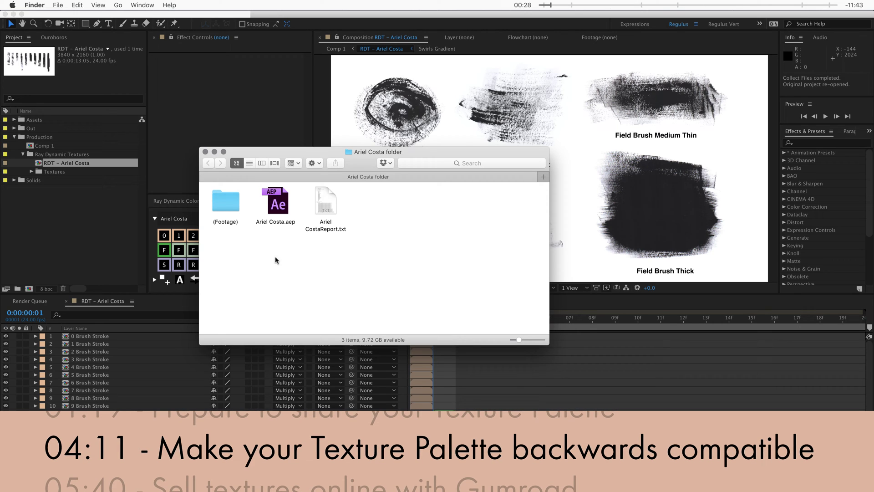
{"action": "key", "text": "Right"}
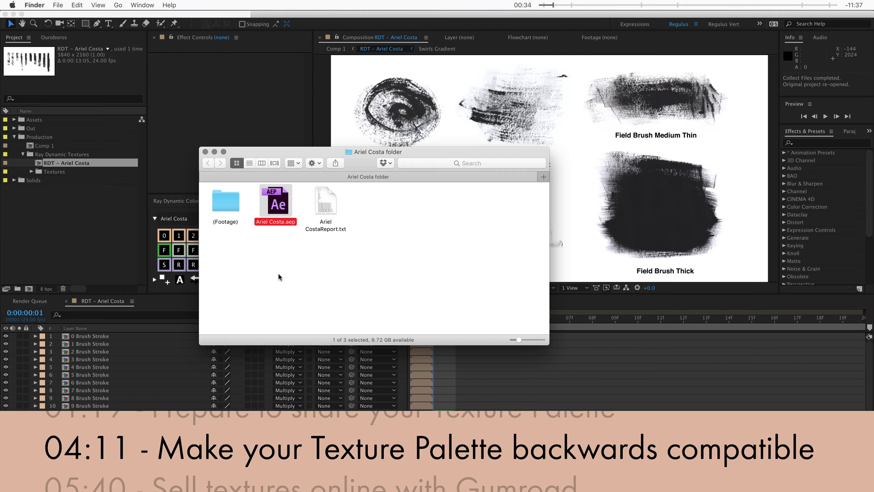
{"action": "left_click", "coordinate": [111, 231]}
{"action": "left_click", "coordinate": [93, 6]}
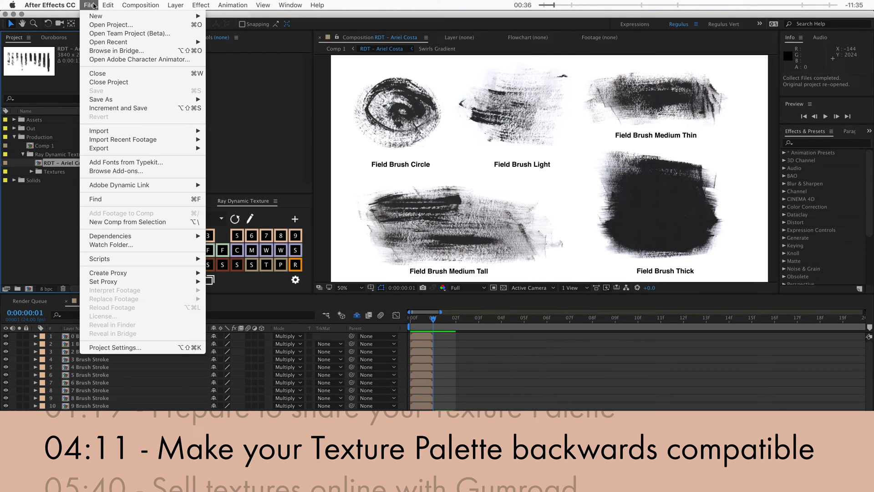
{"action": "mouse_move", "coordinate": [183, 100]}
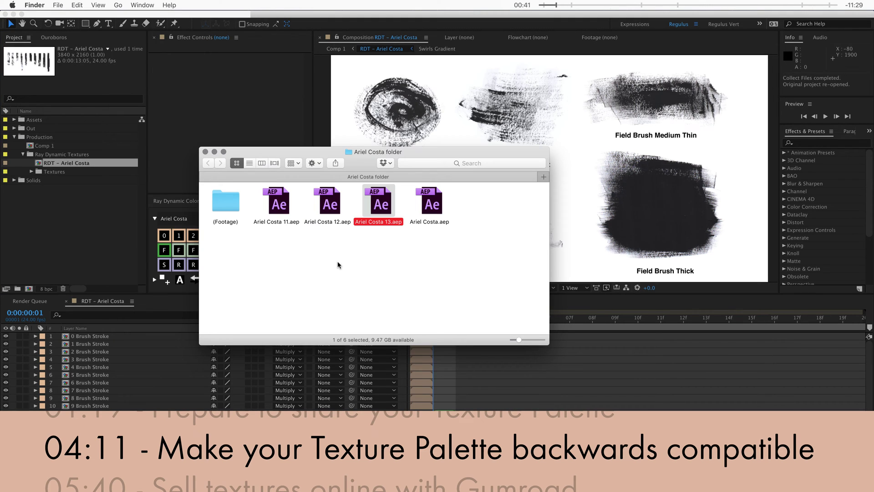
Step: Delete the three newer .aep copies and rename the version-11 copy to the original file name
{"action": "key", "text": "Left"}
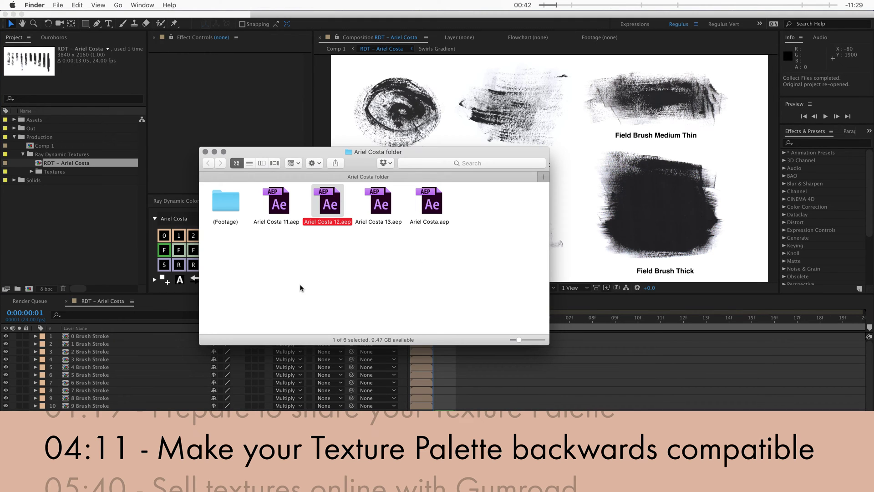
{"action": "key", "text": "Left"}
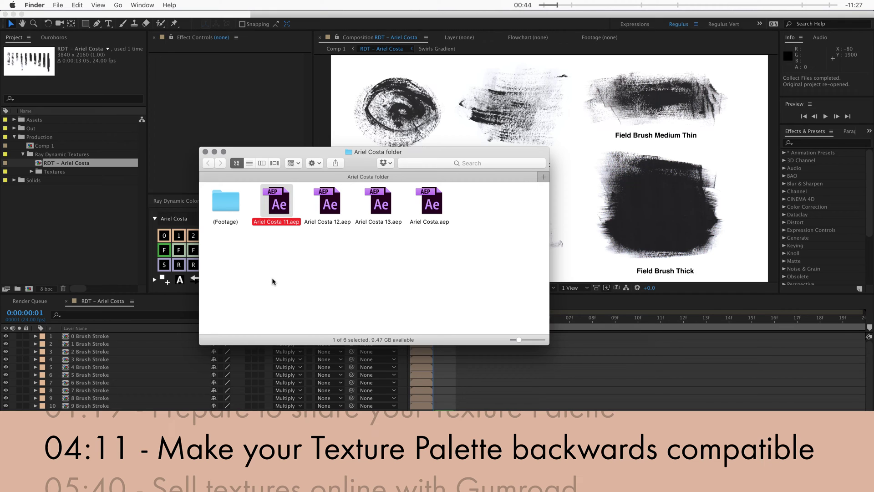
{"action": "left_click_drag", "start_coordinate": [435, 254], "coordinate": [335, 201]}
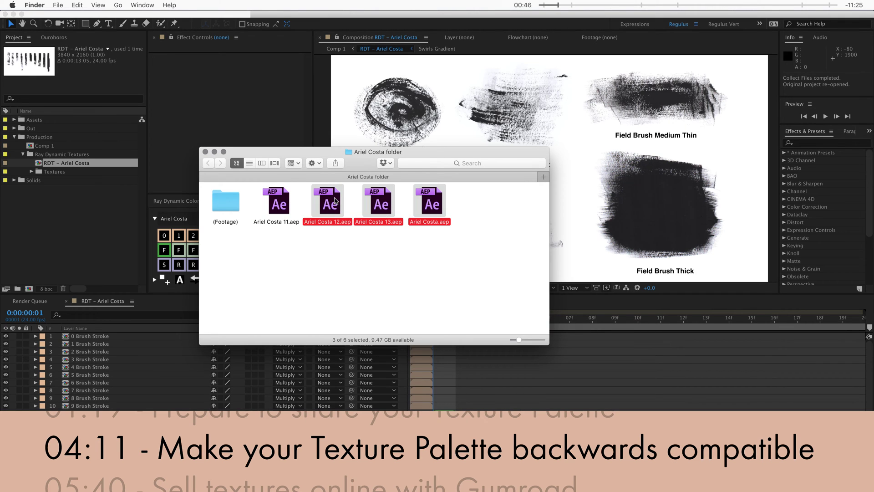
{"action": "key", "text": "super+BackSpace"}
{"action": "key", "text": "Left"}
{"action": "key", "text": "Return"}
{"action": "key", "text": "Right"}
{"action": "key", "text": "BackSpace"}
{"action": "key", "text": "BackSpace"}
{"action": "key", "text": "BackSpace"}
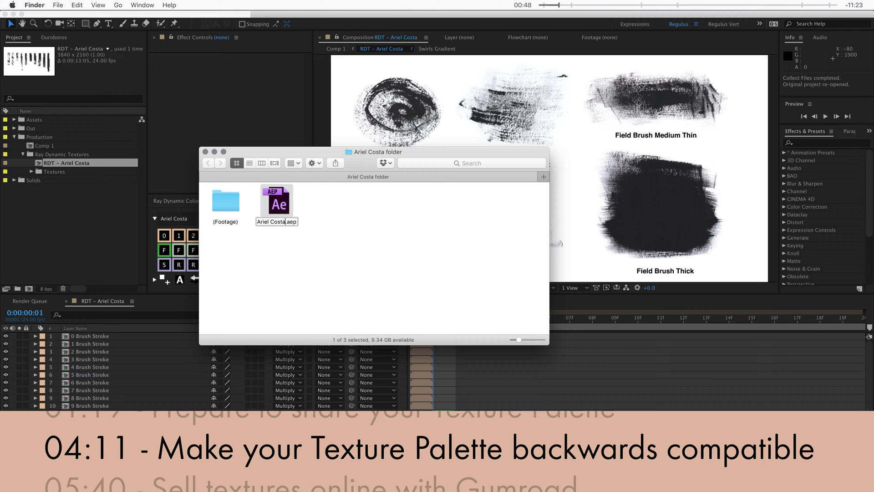
{"action": "key", "text": "Return"}
Step: Compress the footage folder and project file together into Archive.zip
{"action": "left_click", "coordinate": [304, 261]}
{"action": "key", "text": "super+a"}
{"action": "right_click", "coordinate": [222, 211]}
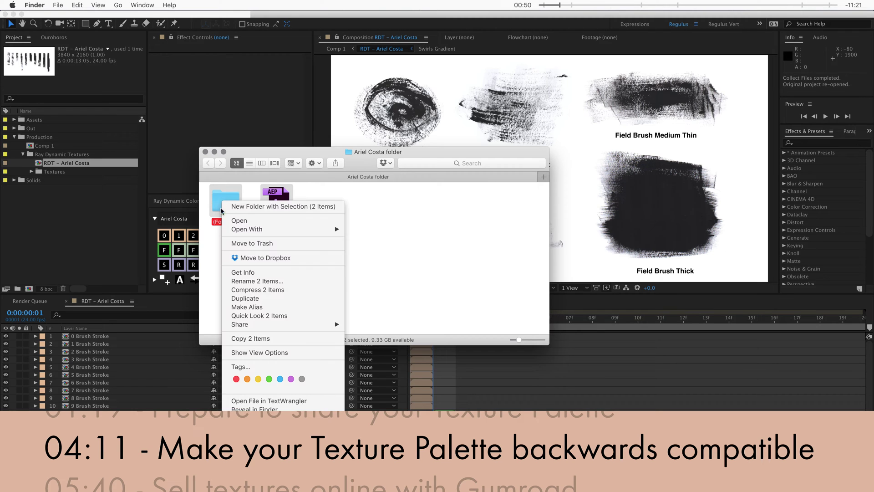
{"action": "left_click", "coordinate": [255, 289]}
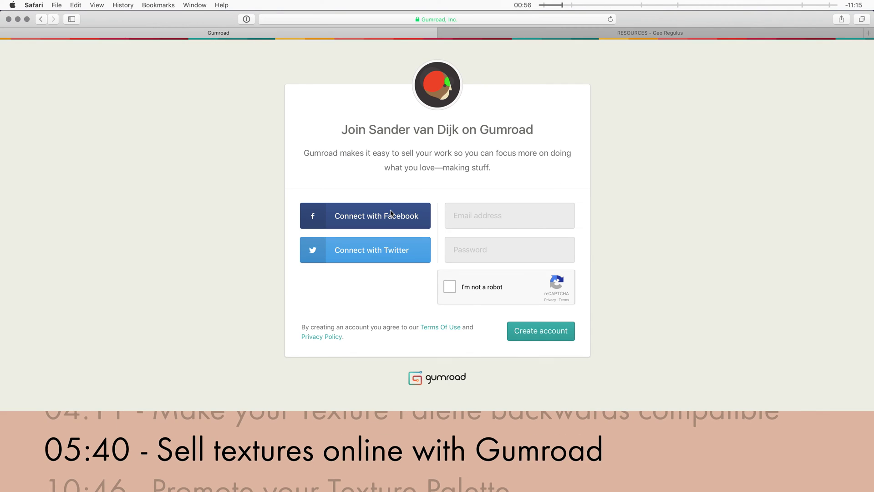
Step: Begin typing the account e-mail in Gumroad's sign-up form, then switch to the Geo Regulus Resources page
{"action": "left_click", "coordinate": [487, 222]}
{"action": "type", "text": "sander"}
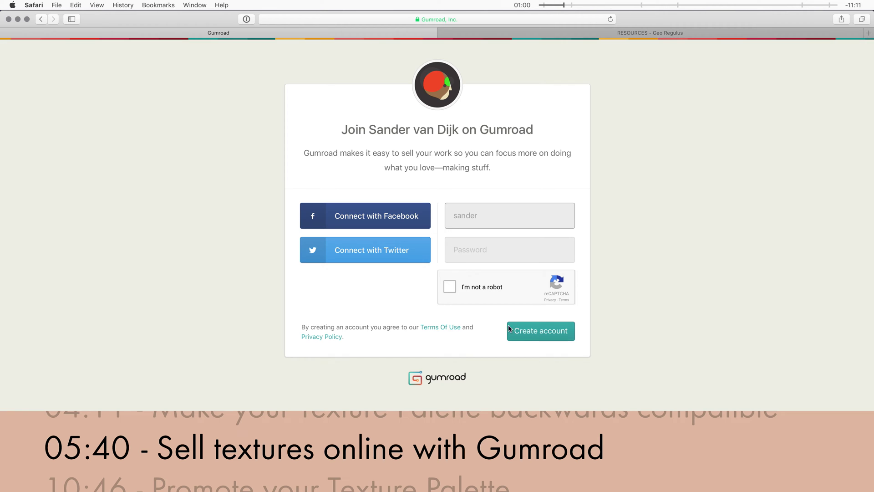
{"action": "left_click", "coordinate": [642, 33]}
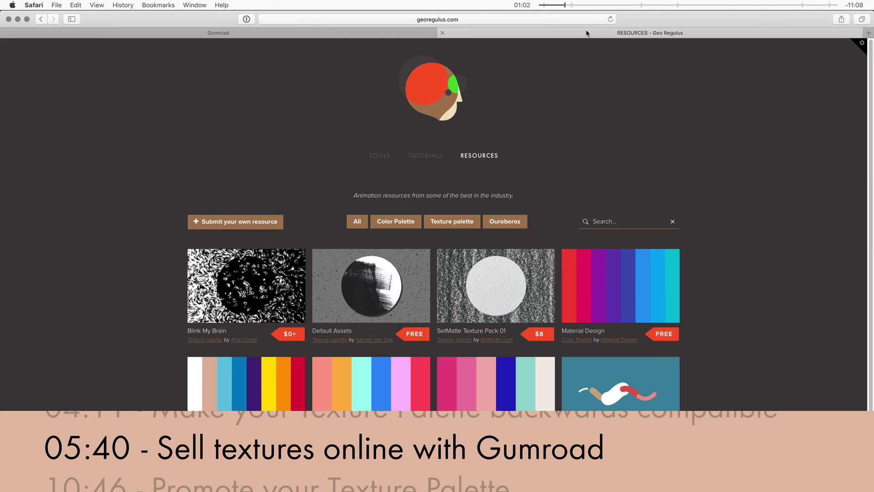
Step: Open the 'Submit your own resource' Typeform on georegulus.com
{"action": "left_click", "coordinate": [242, 222]}
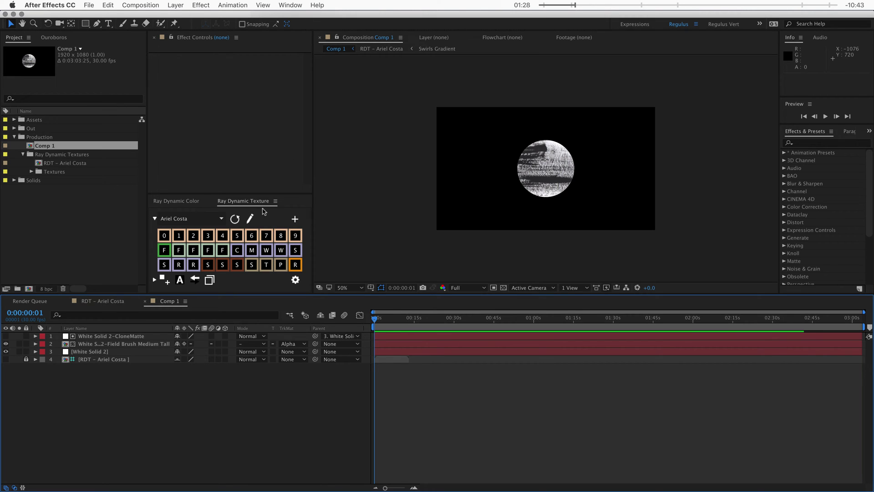
Step: Open the RDT palette comp from the Ray Dynamic Texture panel and preview frames 0–2, ending on Field Brush
{"action": "left_click", "coordinate": [250, 219]}
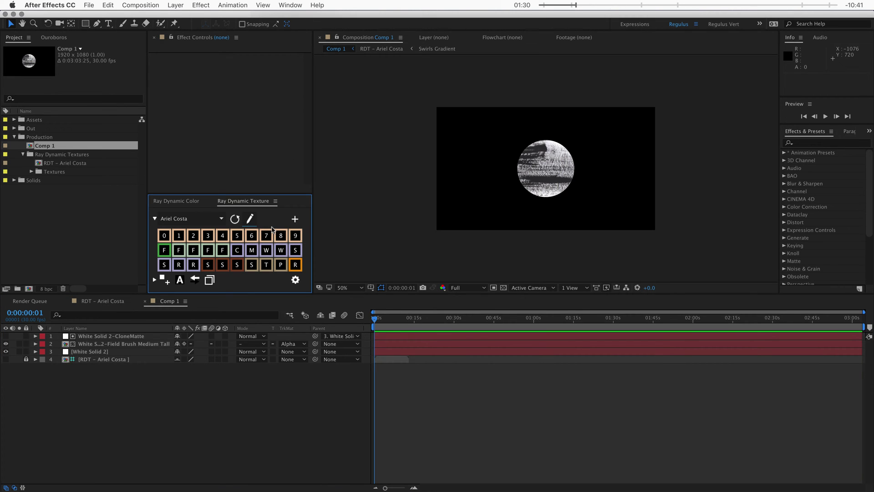
{"action": "left_click", "coordinate": [250, 219]}
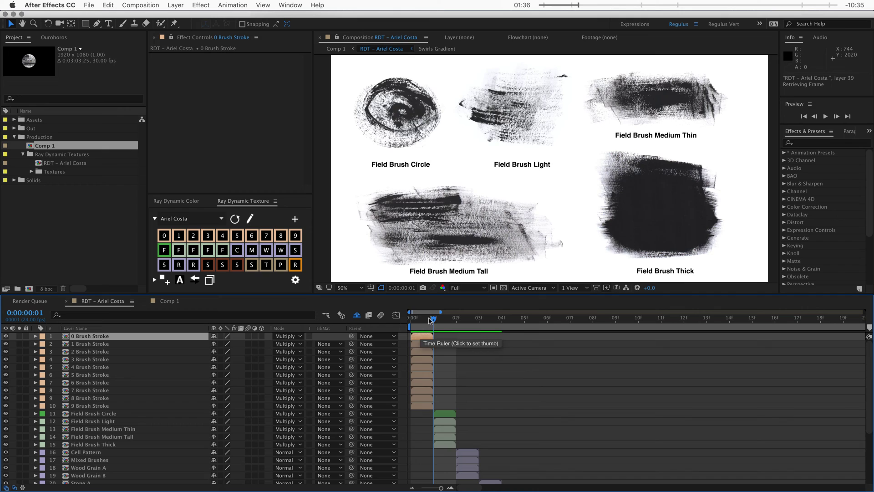
{"action": "left_click", "coordinate": [415, 320]}
{"action": "left_click", "coordinate": [427, 321]}
{"action": "mouse_move", "coordinate": [434, 320]}
{"action": "left_mouse_down"}
{"action": "mouse_move", "coordinate": [451, 323]}
{"action": "mouse_move", "coordinate": [418, 324]}
{"action": "left_mouse_up"}
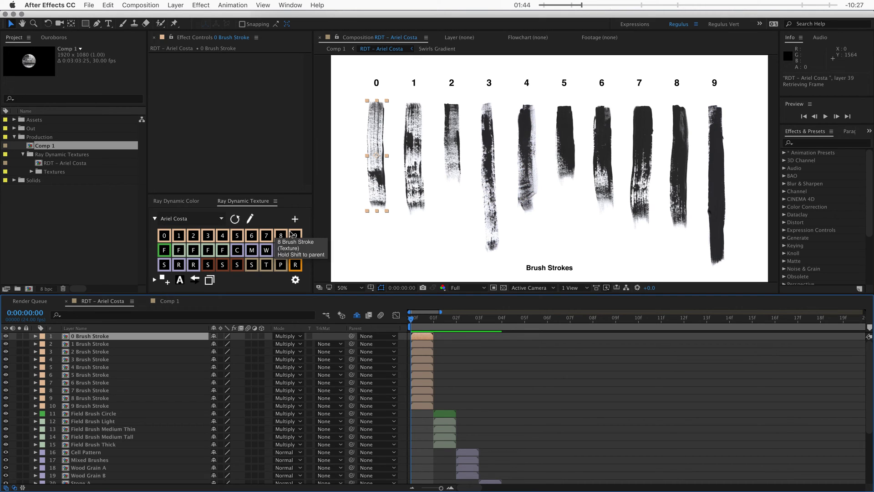
{"action": "left_click", "coordinate": [433, 321]}
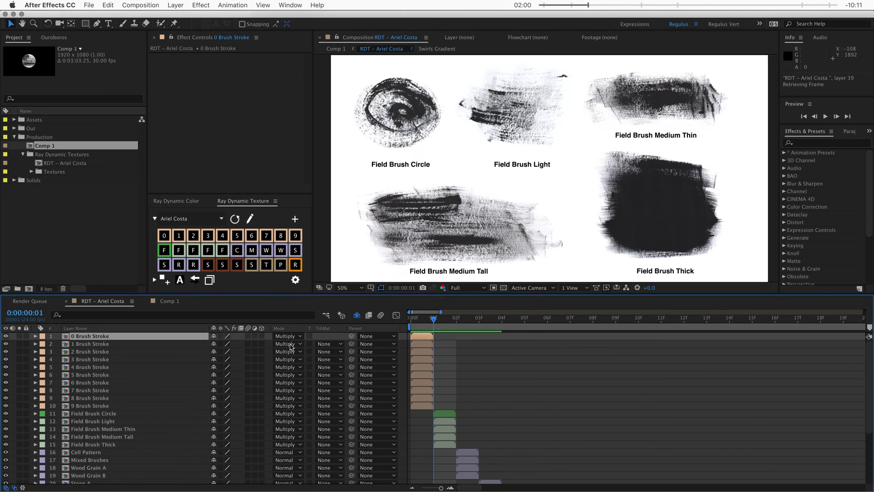
Step: Hide the shy layers, zoom the time ruler to the first 22 frames, and scrub back to frame 0
{"action": "scroll", "coordinate": [211, 370], "scroll_direction": "down", "scroll_amount": 10}
{"action": "scroll", "coordinate": [136, 389], "scroll_direction": "down", "scroll_amount": 2}
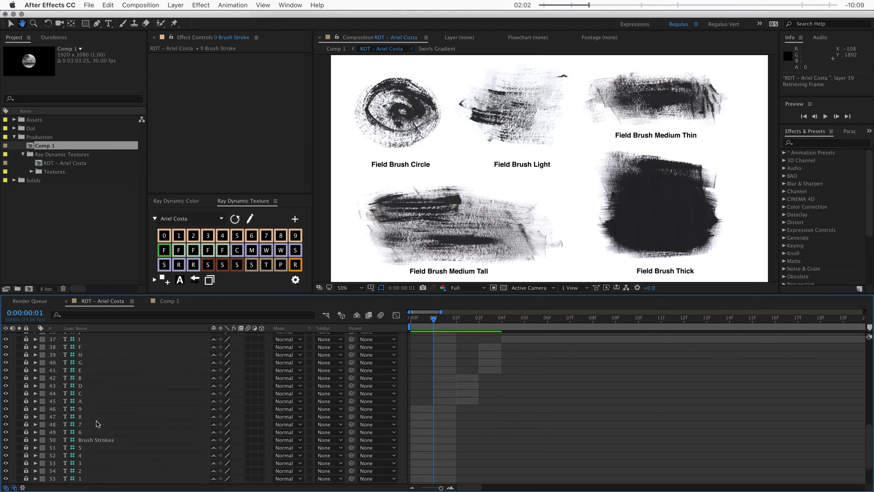
{"action": "key", "text": "v"}
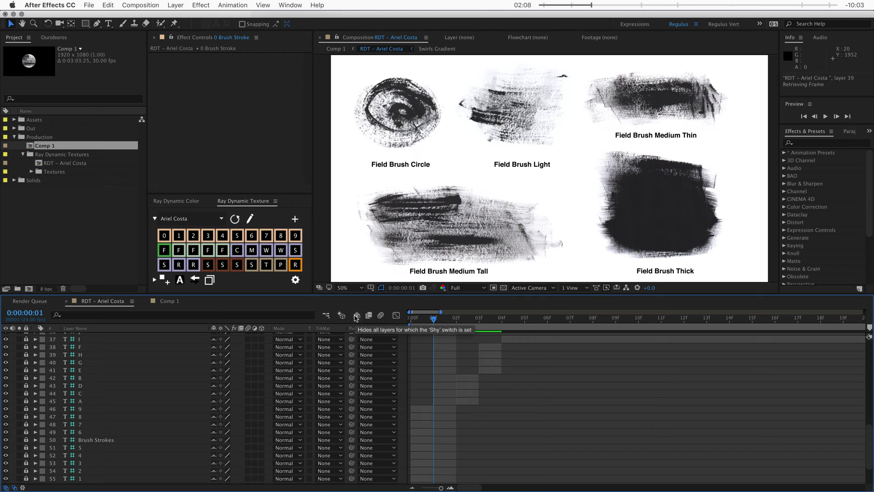
{"action": "left_click", "coordinate": [357, 315]}
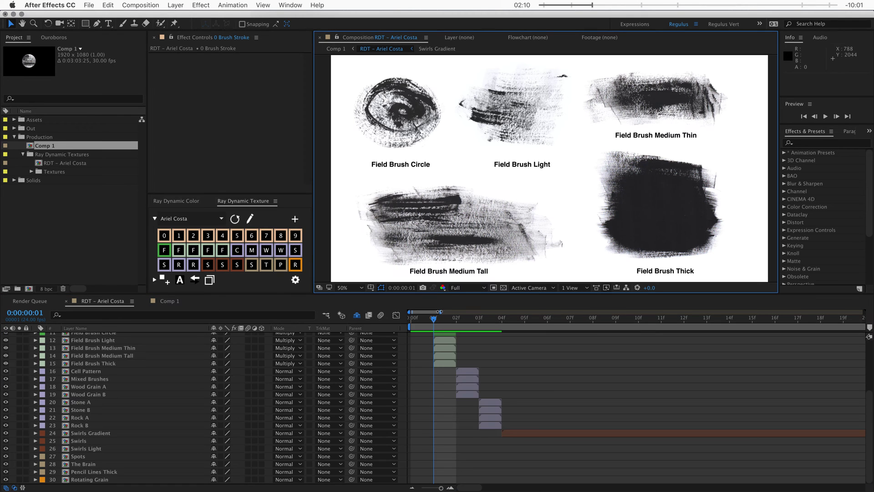
{"action": "left_click_drag", "start_coordinate": [440, 312], "coordinate": [730, 319]}
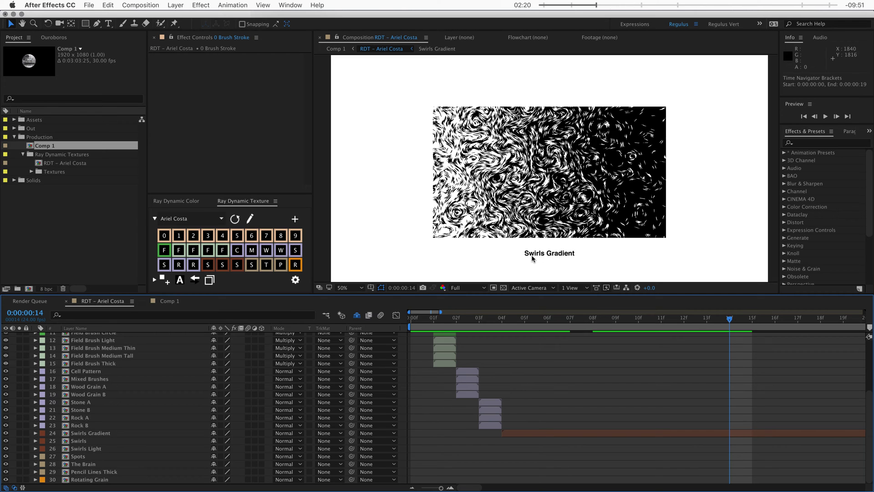
{"action": "mouse_move", "coordinate": [568, 321]}
{"action": "left_mouse_down"}
{"action": "mouse_move", "coordinate": [578, 322]}
{"action": "mouse_move", "coordinate": [415, 337]}
{"action": "left_mouse_up"}
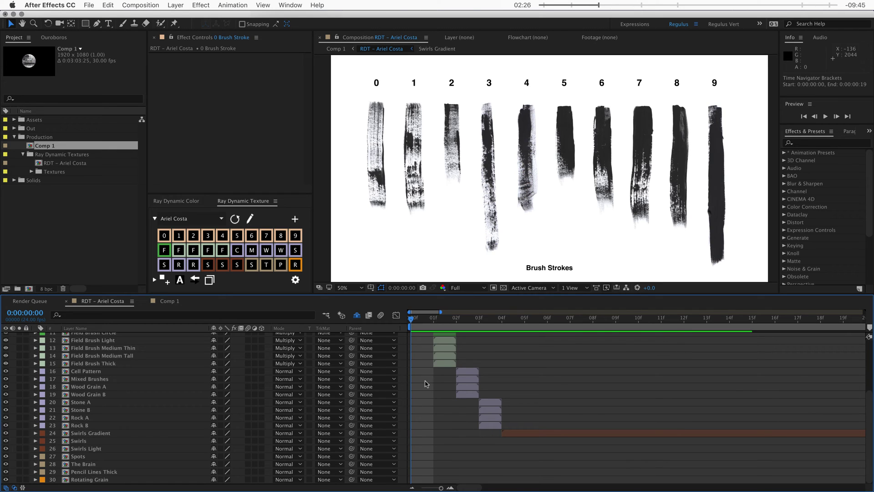
{"action": "left_click", "coordinate": [93, 163]}
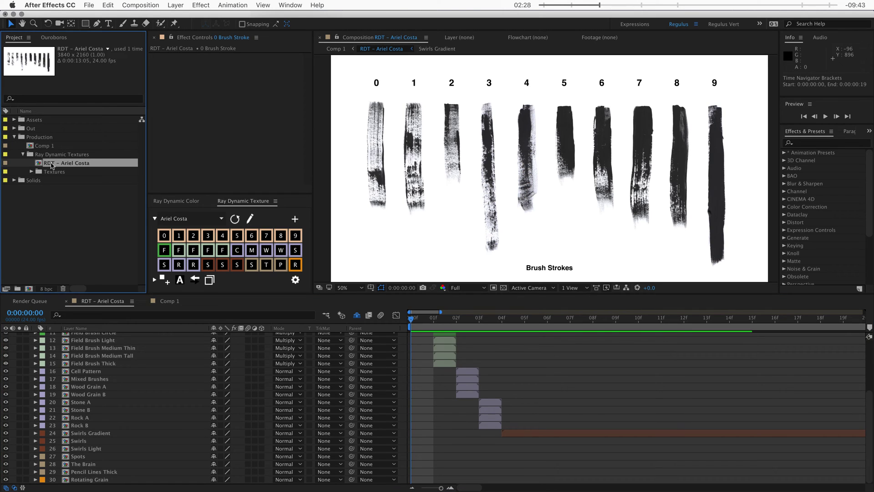
Step: Save the project, then save it again under a new name
{"action": "left_click", "coordinate": [89, 7]}
{"action": "left_click", "coordinate": [98, 82]}
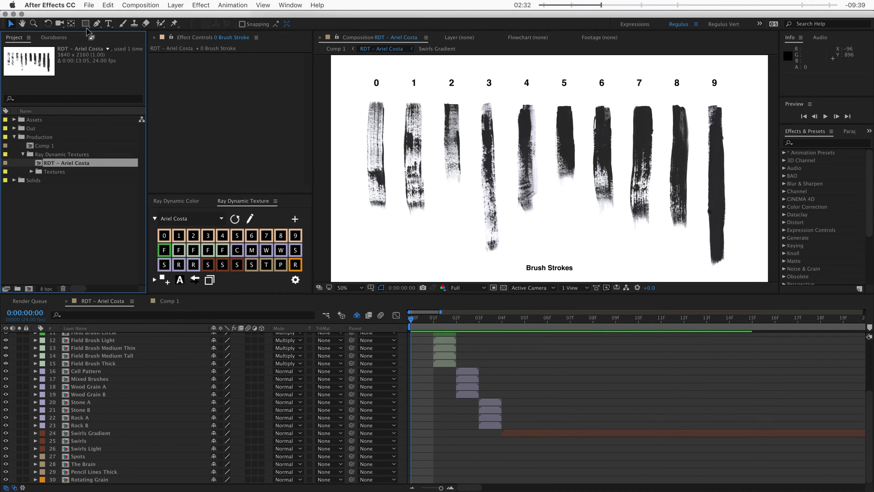
{"action": "left_click", "coordinate": [89, 5]}
{"action": "mouse_move", "coordinate": [158, 99]}
{"action": "left_click", "coordinate": [241, 101]}
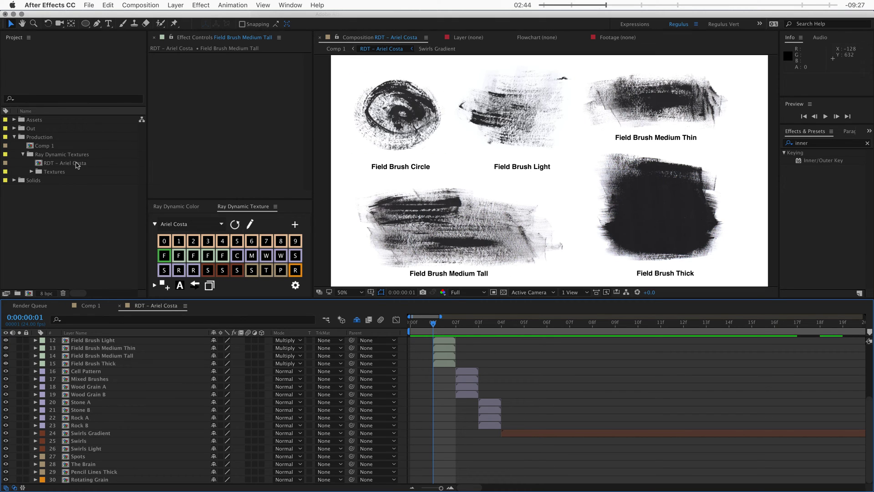
{"action": "left_click", "coordinate": [75, 164]}
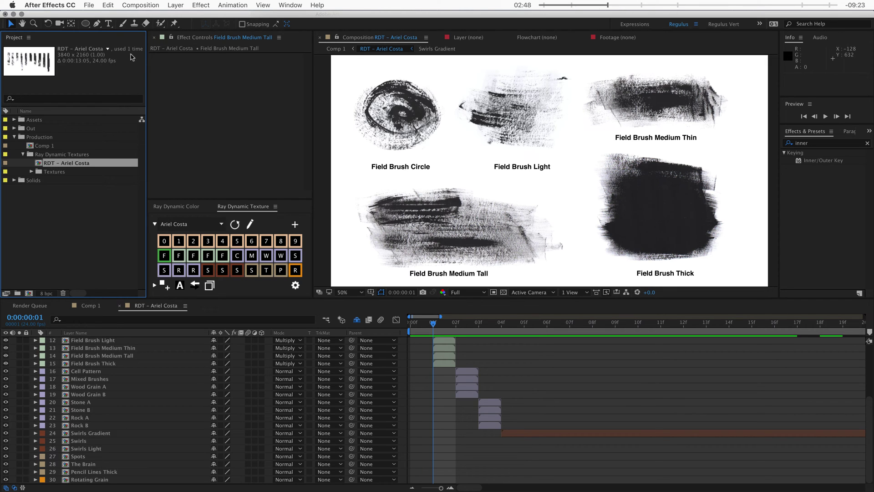
Step: Reduce the project to the RDT palette composition, removing unused items
{"action": "left_click", "coordinate": [89, 5]}
{"action": "mouse_move", "coordinate": [118, 235]}
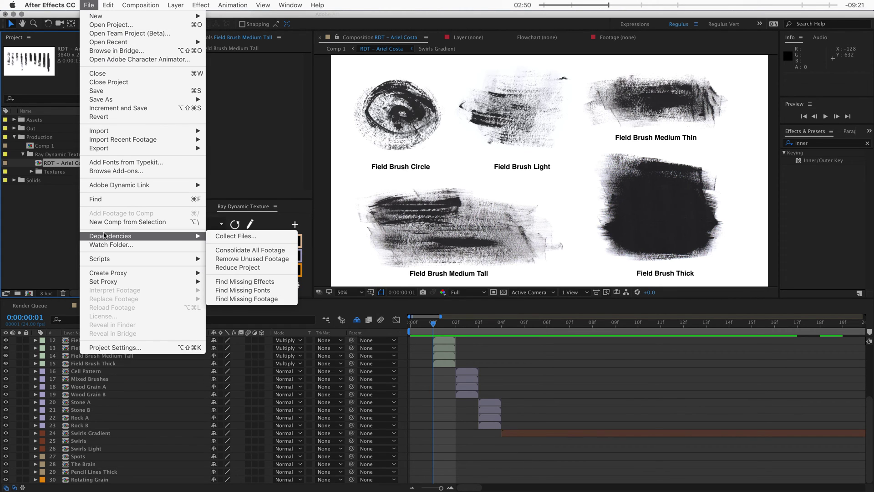
{"action": "left_click", "coordinate": [258, 267]}
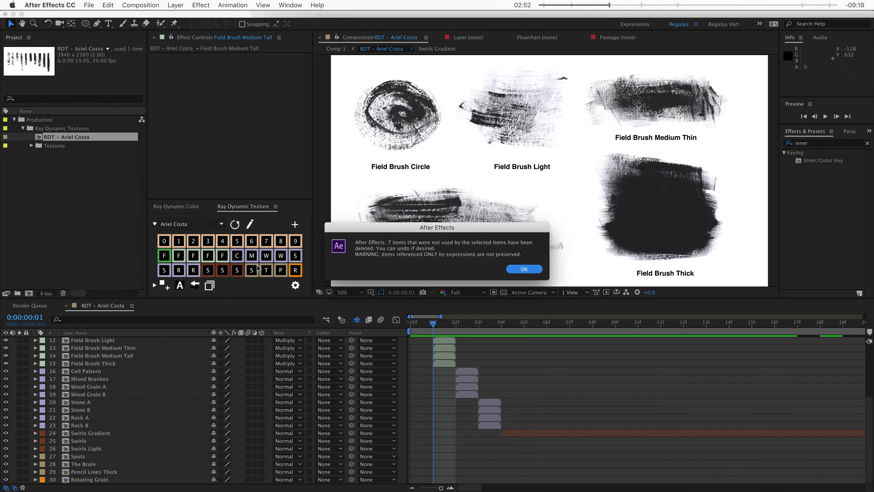
{"action": "left_click", "coordinate": [523, 269]}
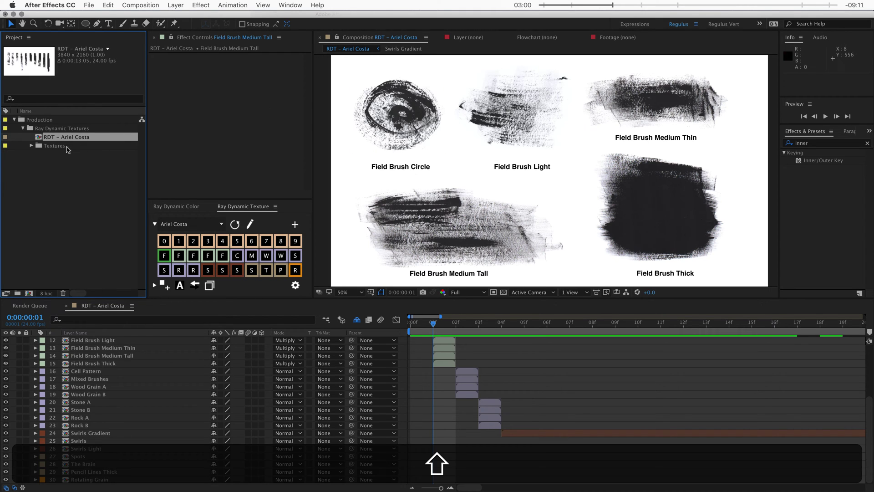
Step: Move the composition and Textures folder to the root and delete the empty Production and Ray Dynamic Textures folders
{"action": "left_click", "coordinate": [66, 146], "text": "shift"}
{"action": "left_click_drag", "start_coordinate": [57, 138], "coordinate": [35, 187]}
{"action": "left_click", "coordinate": [50, 129]}
{"action": "left_click", "coordinate": [48, 120], "text": "shift"}
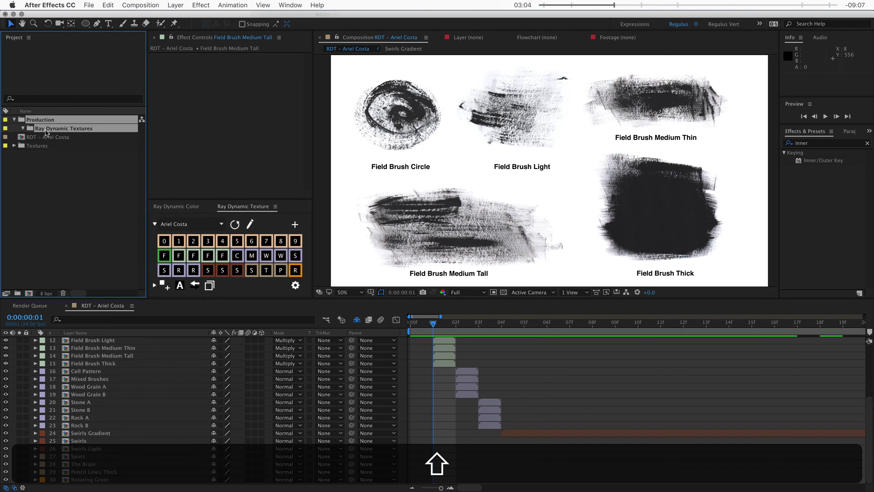
{"action": "key", "text": "BackSpace"}
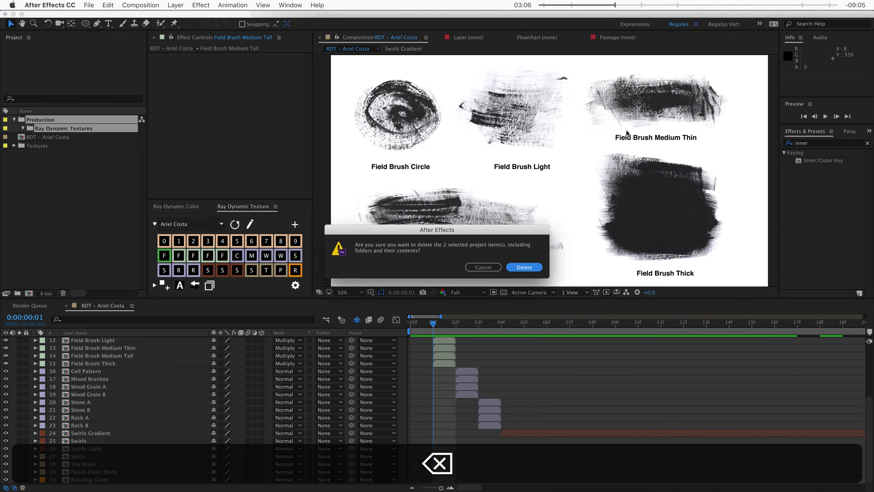
{"action": "left_click", "coordinate": [533, 267]}
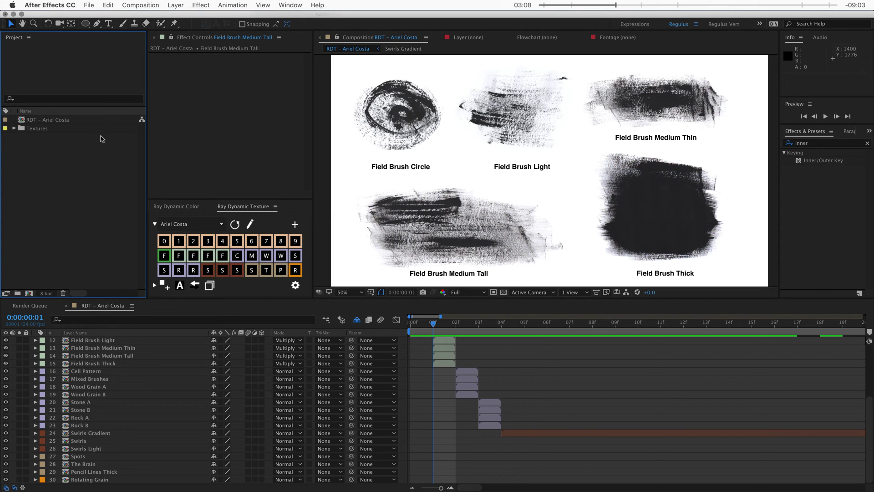
Step: Expand Textures > Brush, inspect F-Brush.tif and its proxy, then collapse Textures
{"action": "left_click", "coordinate": [50, 121]}
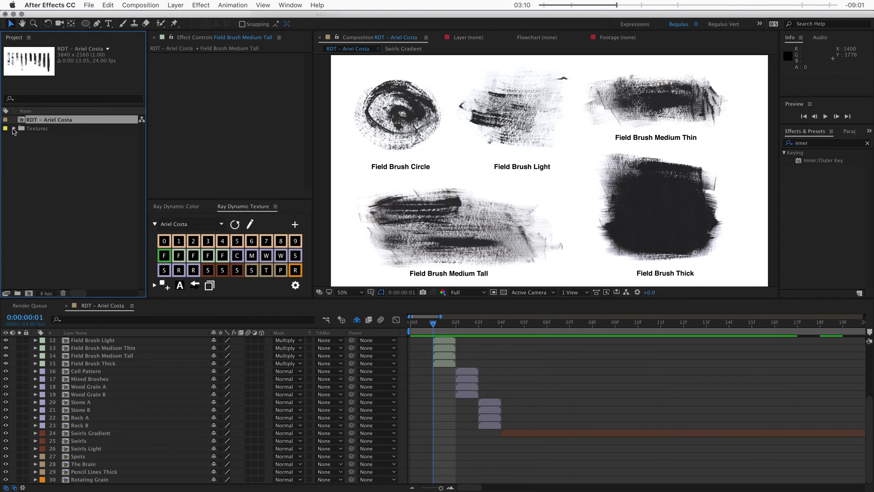
{"action": "left_click", "coordinate": [14, 128]}
{"action": "left_click", "coordinate": [22, 137]}
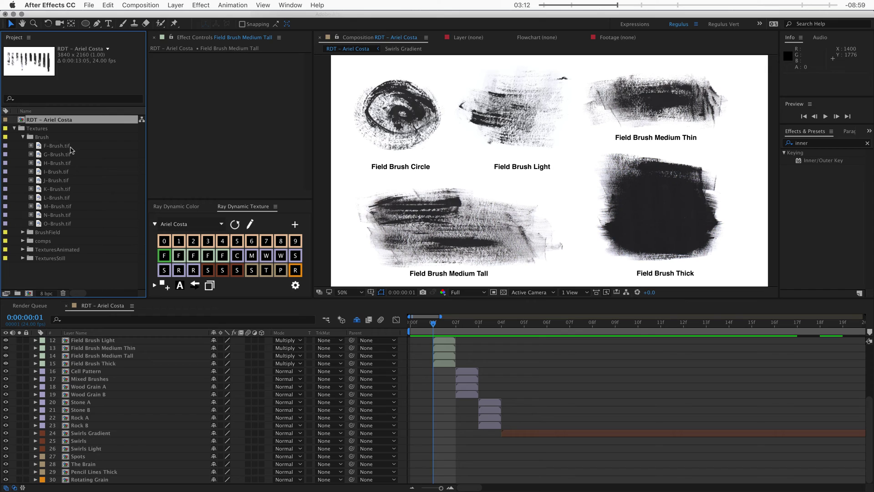
{"action": "left_click", "coordinate": [58, 137]}
{"action": "left_click", "coordinate": [54, 146]}
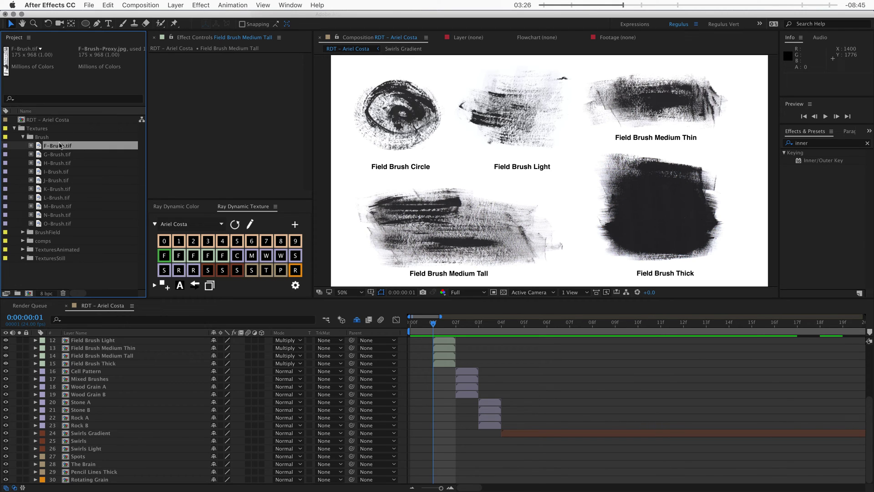
{"action": "left_click", "coordinate": [15, 129]}
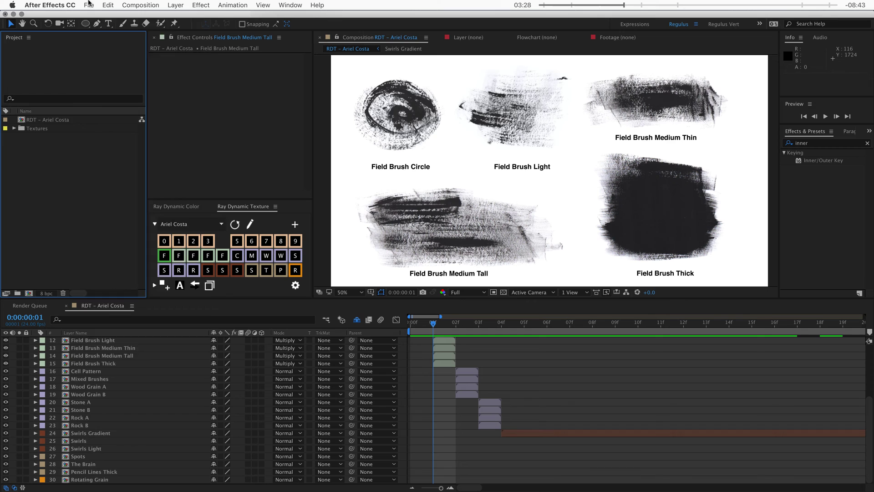
{"action": "left_click", "coordinate": [89, 5]}
Step: Save the project and collect all source files into an Ariel Costa folder inside Texture Library
{"action": "mouse_move", "coordinate": [173, 234]}
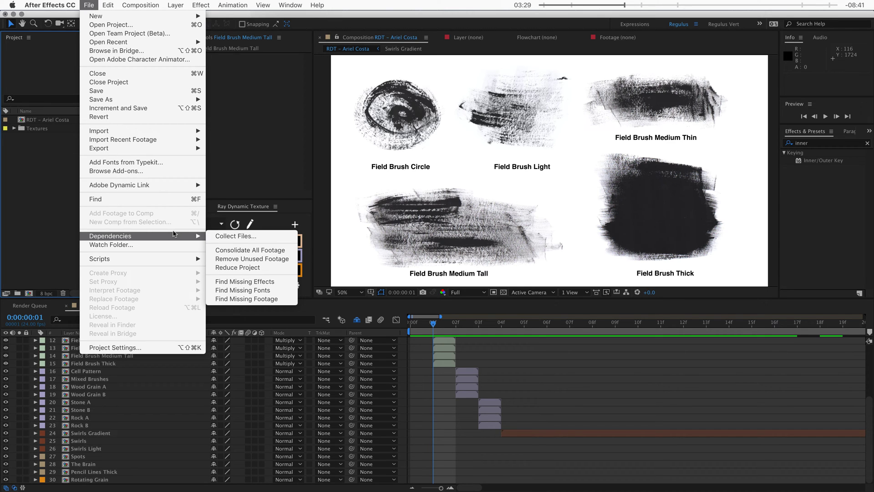
{"action": "left_click", "coordinate": [227, 236]}
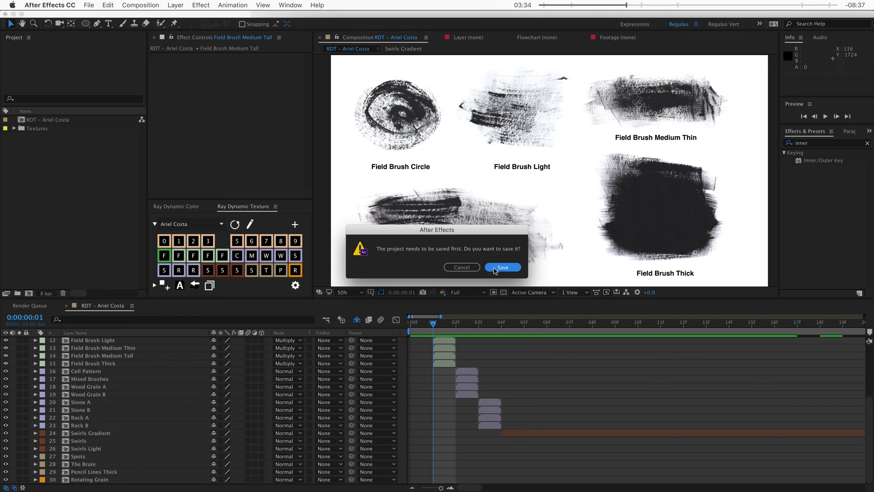
{"action": "left_click", "coordinate": [493, 269]}
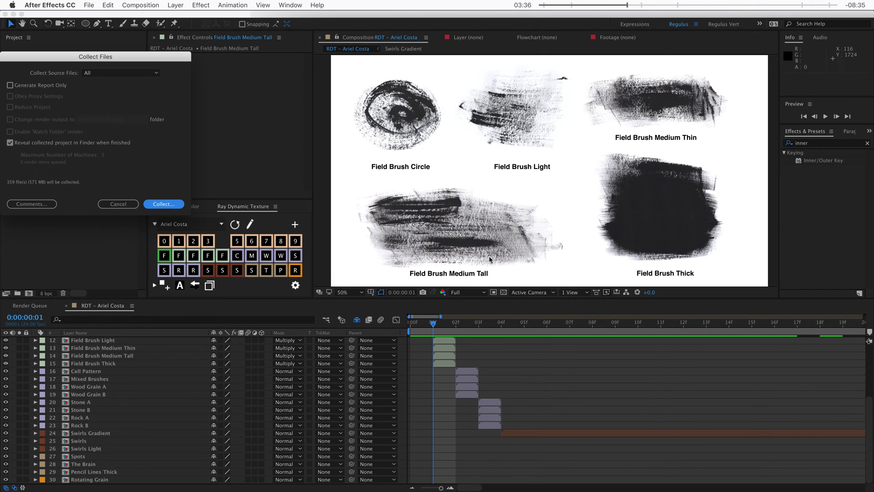
{"action": "left_click", "coordinate": [103, 72]}
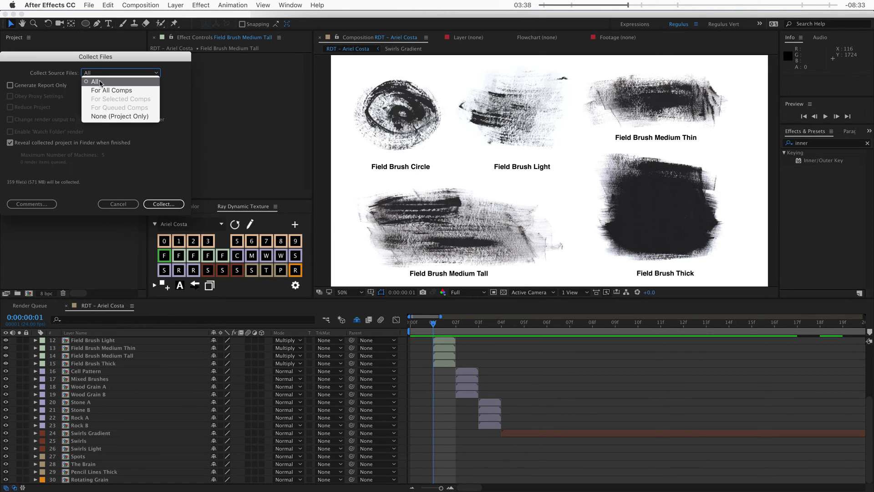
{"action": "left_click", "coordinate": [151, 147]}
{"action": "left_click", "coordinate": [170, 207]}
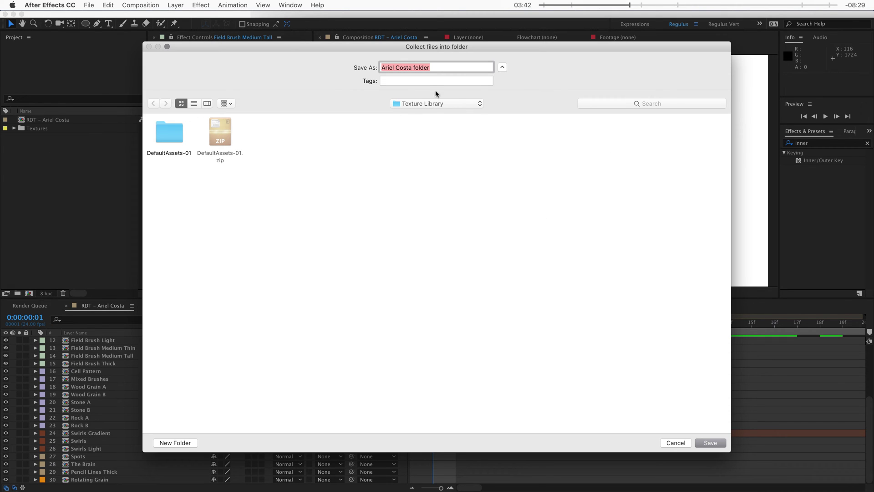
{"action": "left_click", "coordinate": [379, 188]}
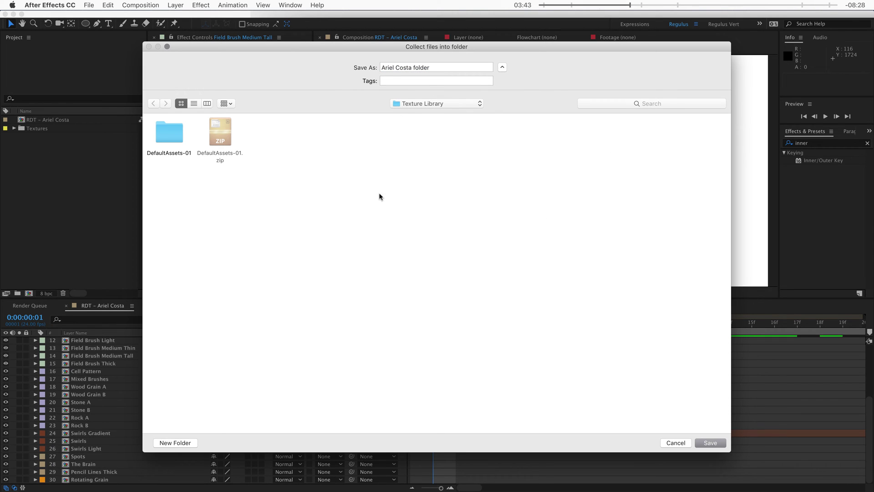
{"action": "left_click", "coordinate": [709, 445]}
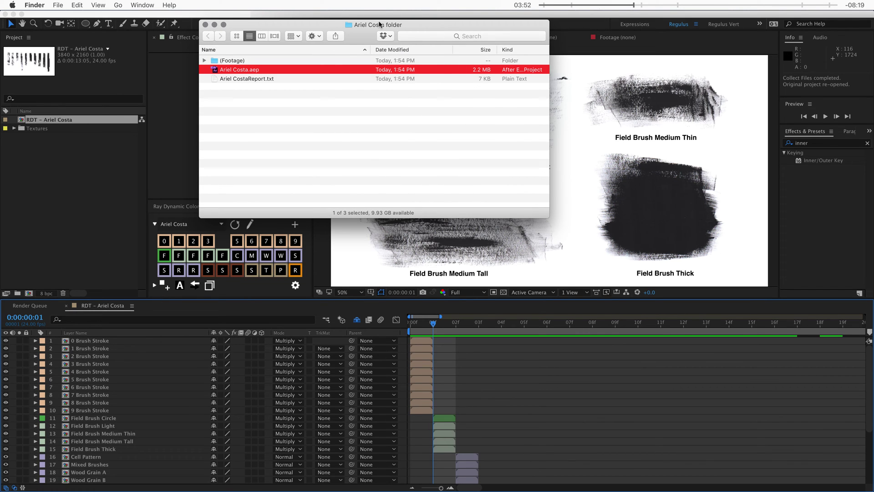
Step: Expand (Footage) > Textures > Brush to confirm F-Brush-Proxy.jpg was collected, then collapse the folders
{"action": "left_click_drag", "start_coordinate": [380, 24], "coordinate": [404, 81]}
{"action": "left_click", "coordinate": [306, 168]}
{"action": "left_click", "coordinate": [276, 128]}
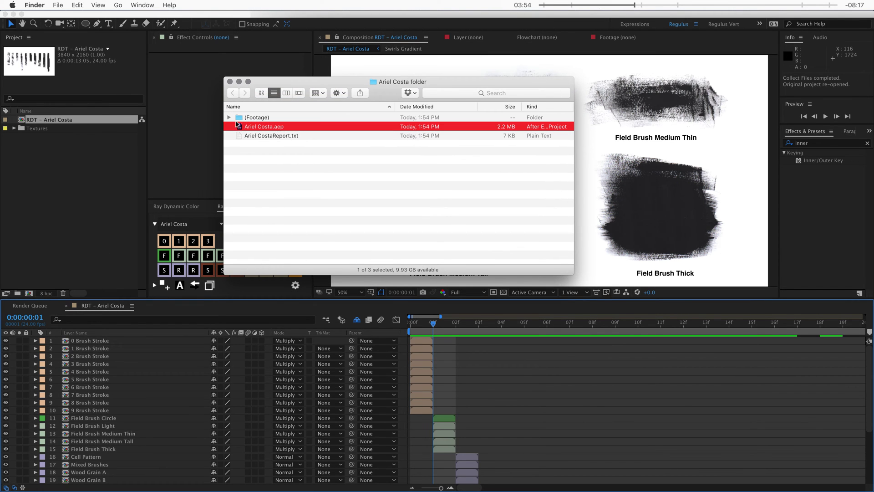
{"action": "left_click", "coordinate": [229, 117]}
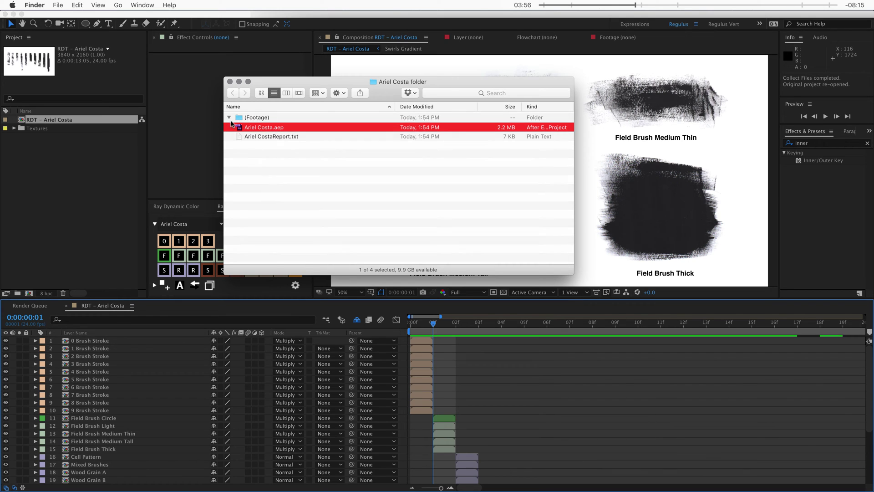
{"action": "left_click", "coordinate": [237, 126]}
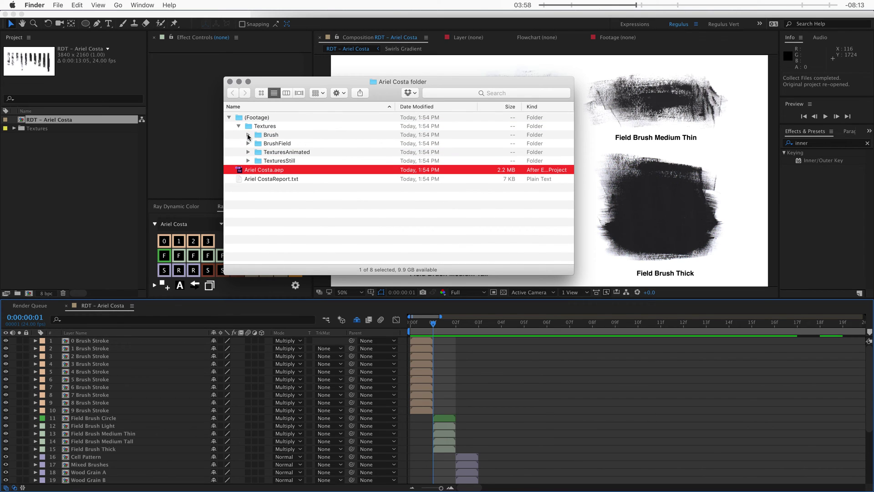
{"action": "left_click", "coordinate": [249, 135]}
{"action": "left_click", "coordinate": [280, 144]}
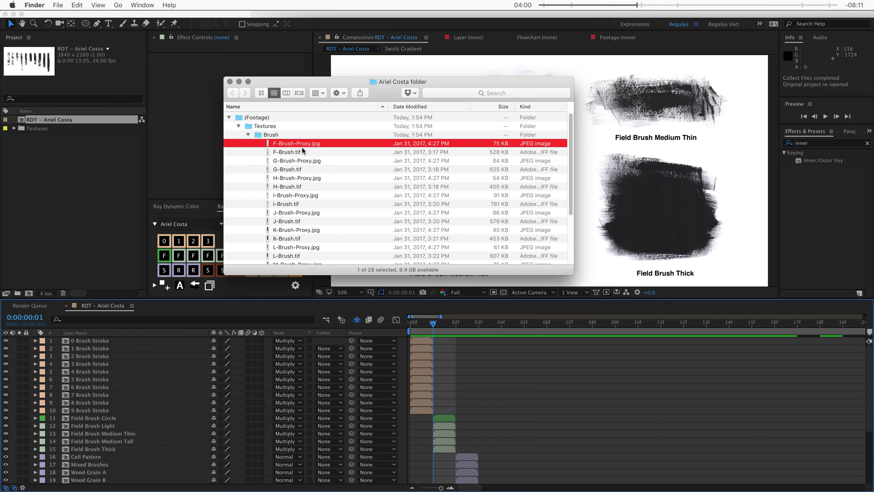
{"action": "left_click", "coordinate": [247, 134]}
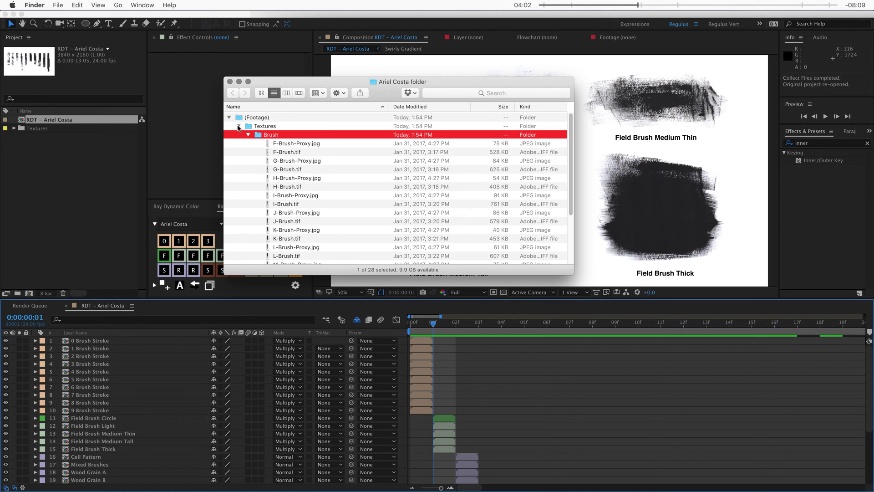
{"action": "left_click", "coordinate": [239, 126]}
{"action": "left_click", "coordinate": [229, 117]}
Step: Delete the collection report text file, leaving Ariel Costa.aep and the (Footage) folder
{"action": "left_click", "coordinate": [282, 136]}
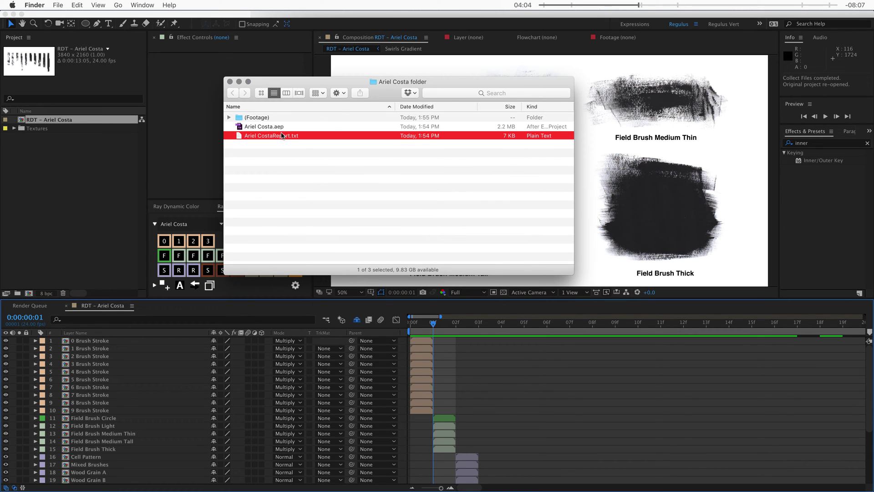
{"action": "key", "text": "super+BackSpace"}
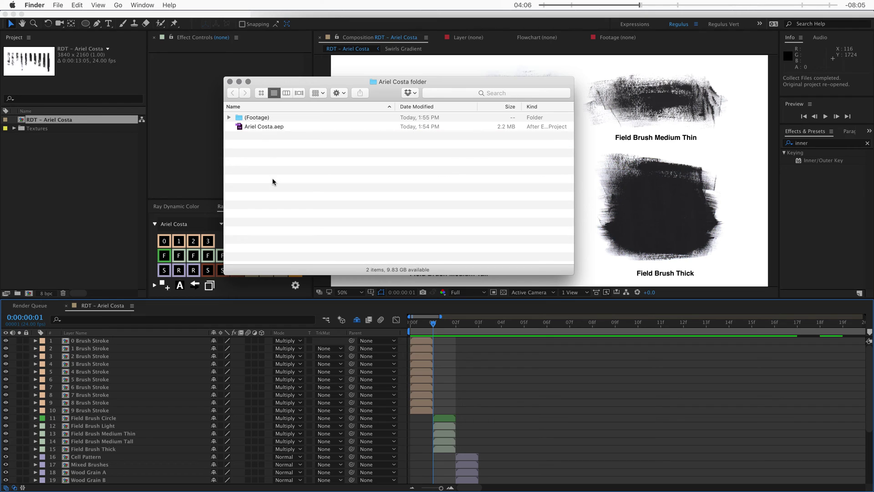
{"action": "left_click", "coordinate": [261, 129]}
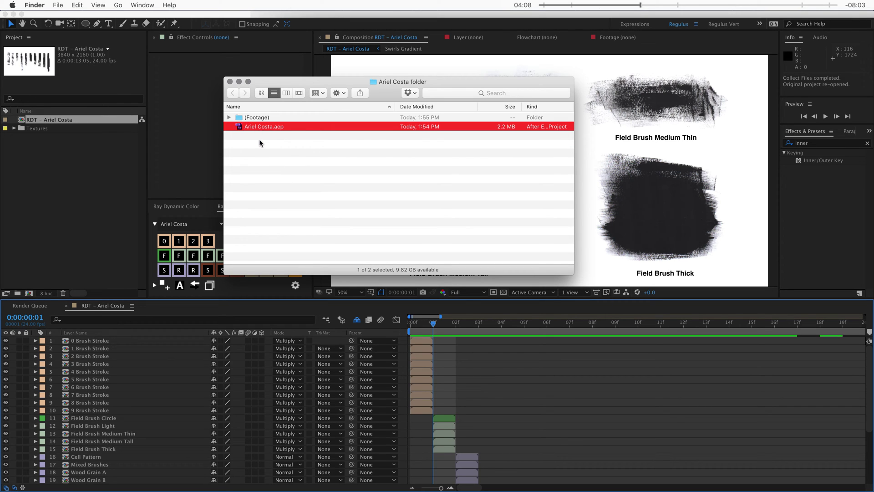
{"action": "left_click", "coordinate": [261, 142]}
{"action": "left_click", "coordinate": [263, 129]}
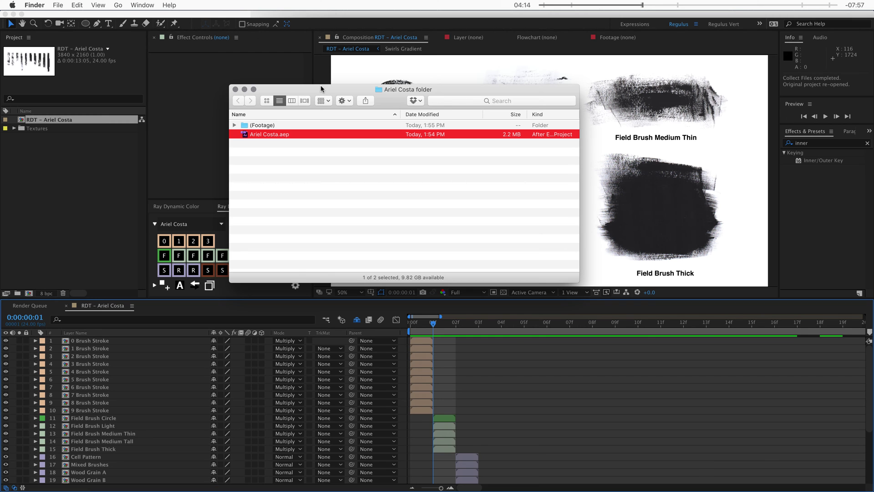
{"action": "left_click_drag", "start_coordinate": [321, 89], "coordinate": [321, 90]}
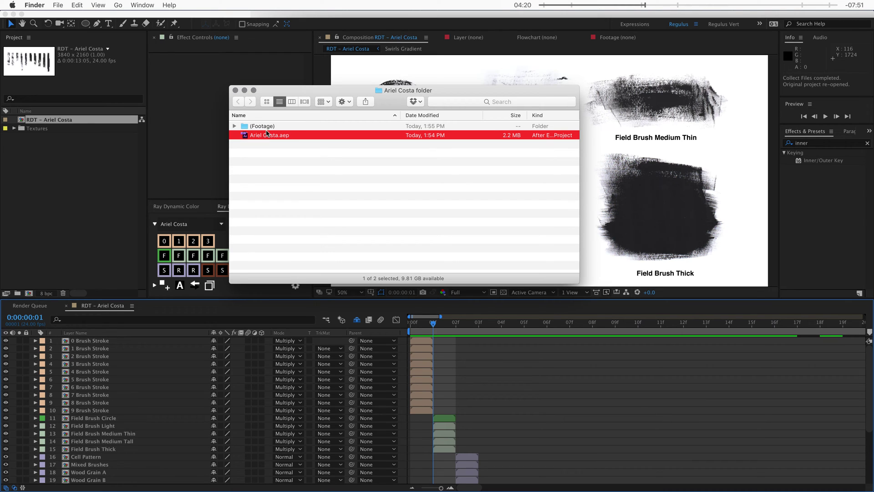
Step: Switch back to After Effects and check its version information
{"action": "key", "text": "super+Tab"}
{"action": "left_click", "coordinate": [50, 5]}
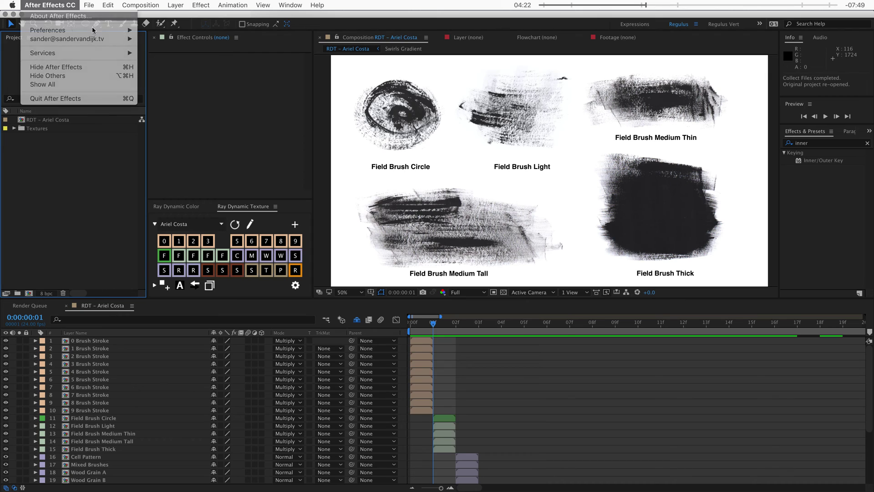
{"action": "left_click", "coordinate": [55, 15]}
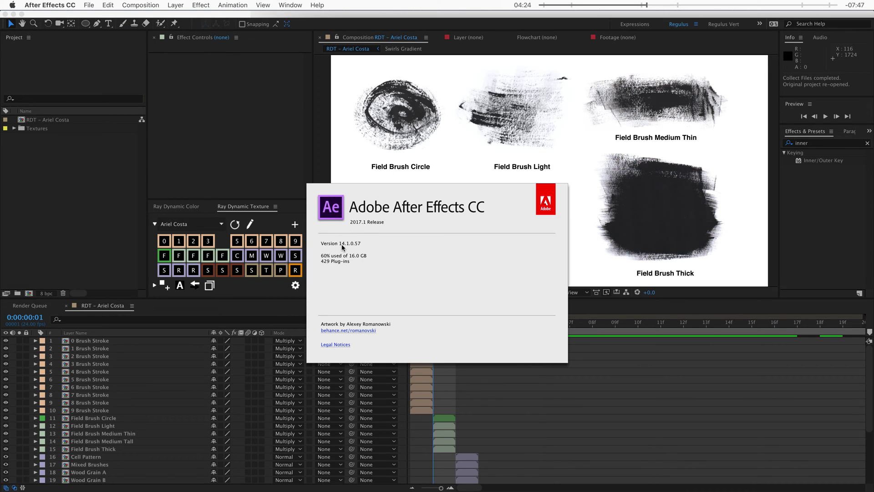
{"action": "key", "text": "super+Tab"}
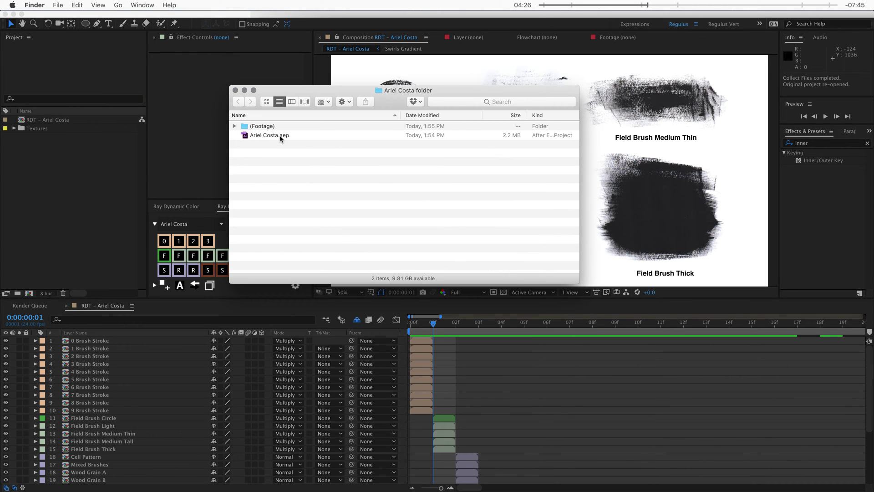
Step: Start saving a copy of the project from the File > Save As menu
{"action": "left_click", "coordinate": [113, 154]}
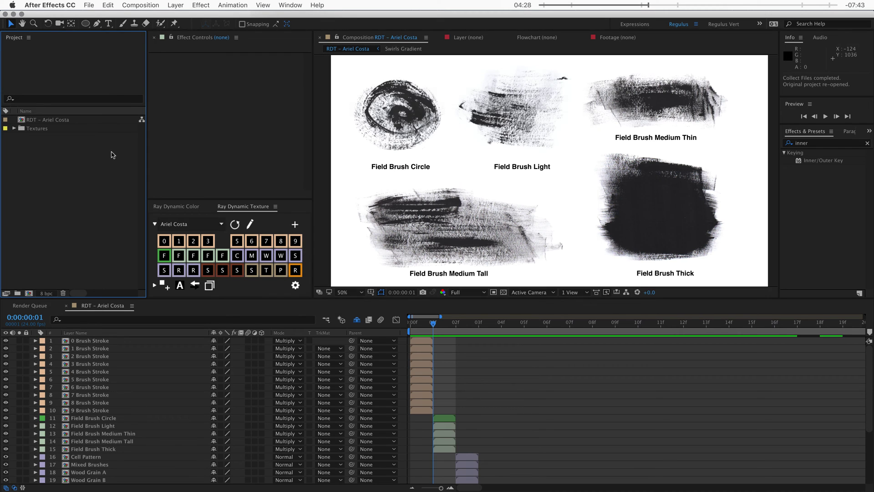
{"action": "left_click", "coordinate": [88, 6]}
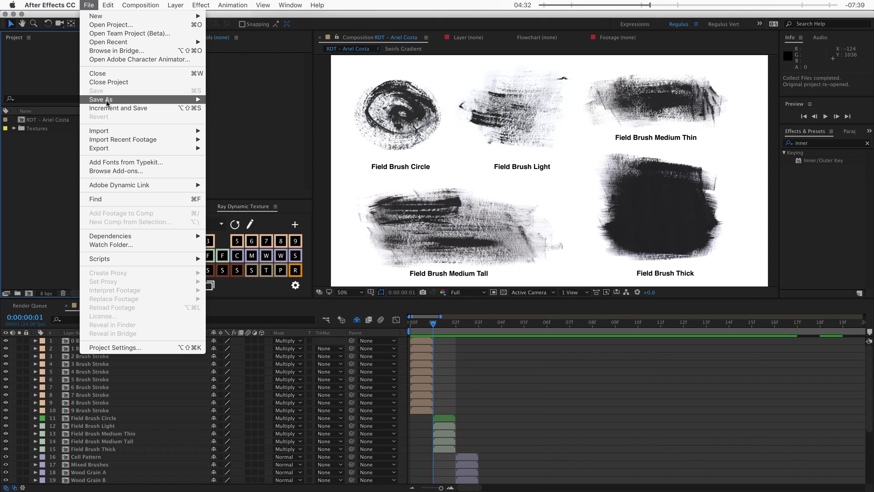
{"action": "mouse_move", "coordinate": [109, 100]}
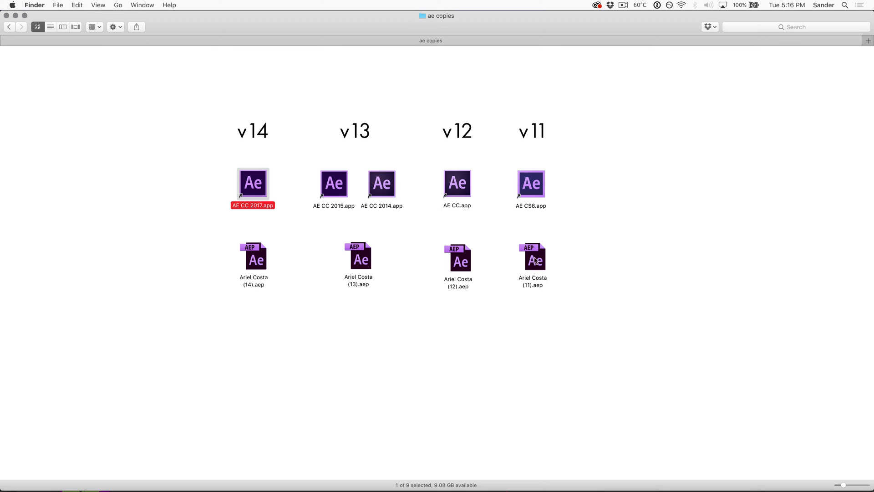
Step: Delete the Ariel Costa (14), (13) and (12) project copies from the ae copies folder
{"action": "left_click", "coordinate": [313, 275]}
{"action": "left_click", "coordinate": [362, 261]}
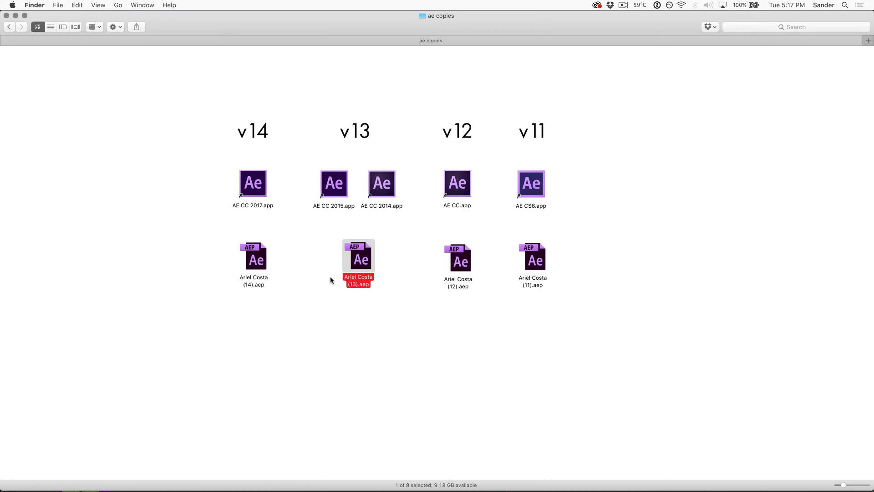
{"action": "mouse_move", "coordinate": [361, 260]}
{"action": "left_mouse_down"}
{"action": "mouse_move", "coordinate": [362, 188]}
{"action": "mouse_move", "coordinate": [361, 262]}
{"action": "left_mouse_up"}
{"action": "left_click", "coordinate": [459, 261]}
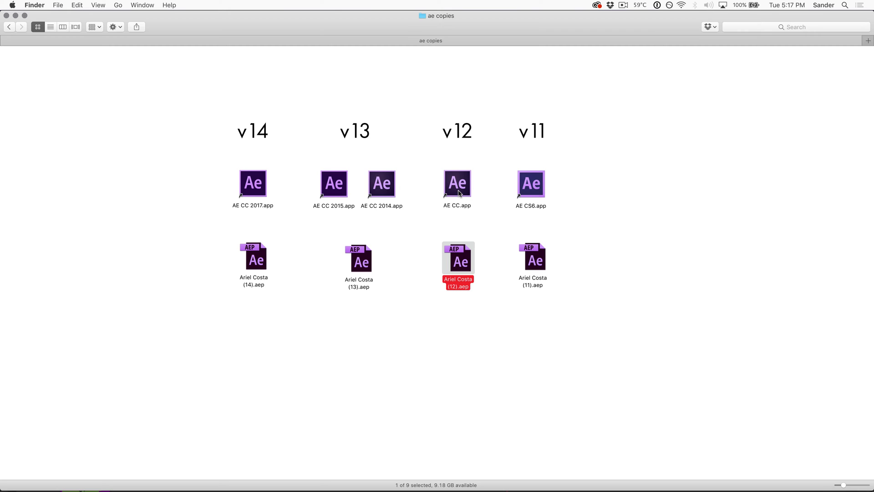
{"action": "left_click", "coordinate": [534, 259]}
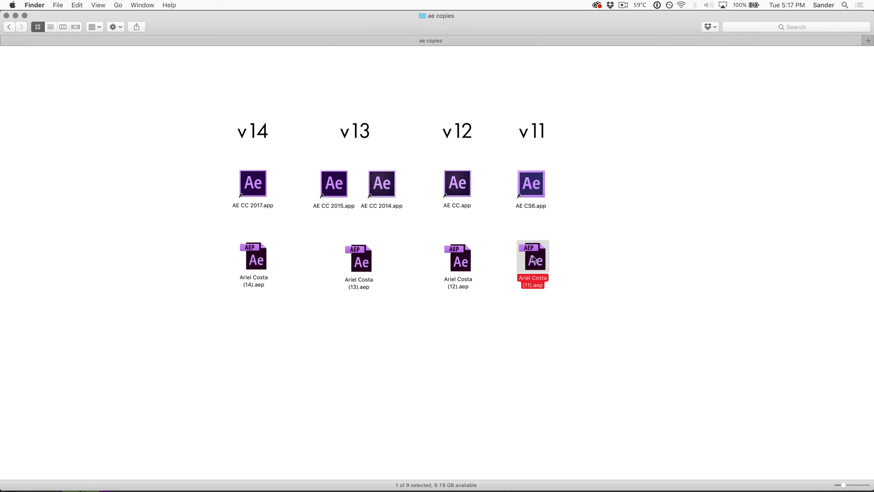
{"action": "left_click", "coordinate": [559, 248]}
{"action": "left_click", "coordinate": [534, 256]}
{"action": "left_click_drag", "start_coordinate": [503, 247], "coordinate": [199, 295]}
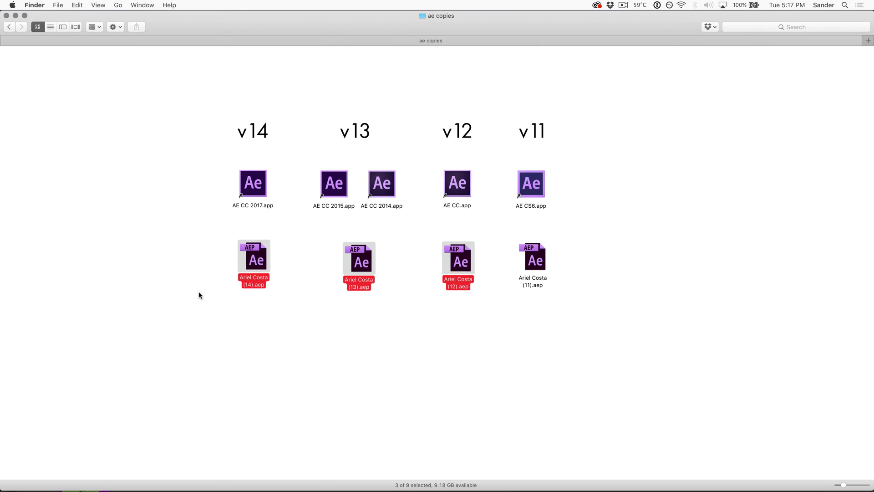
{"action": "key", "text": "super+BackSpace"}
Step: Rename the remaining Ariel Costa (11).aep copy to Ariel Costa.aep
{"action": "left_click_drag", "start_coordinate": [519, 262], "coordinate": [378, 264]}
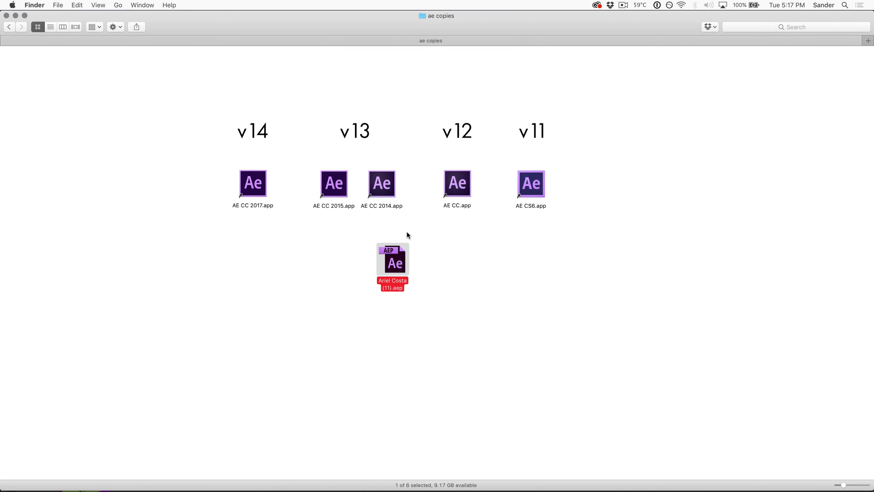
{"action": "key", "text": "Return"}
{"action": "key", "text": "Right"}
{"action": "key", "text": "BackSpace"}
{"action": "key", "text": "BackSpace"}
{"action": "key", "text": "BackSpace"}
{"action": "key", "text": "BackSpace"}
{"action": "key", "text": "BackSpace"}
{"action": "key", "text": "Return"}
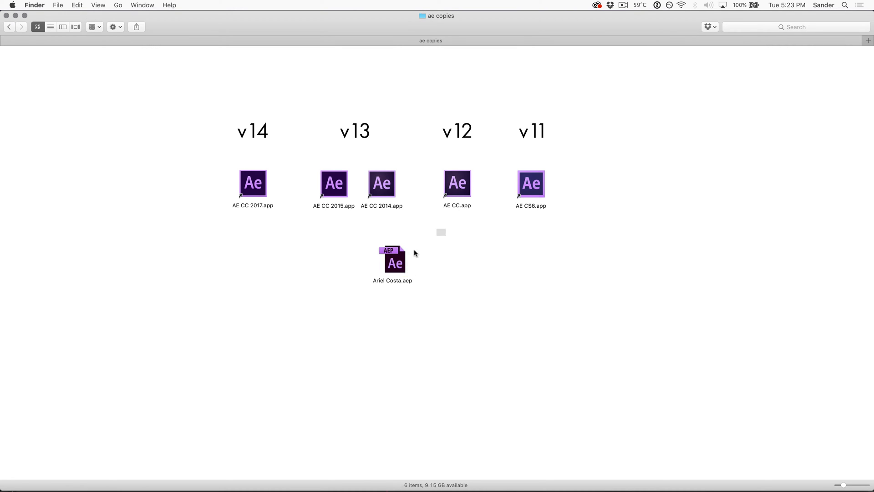
{"action": "left_click_drag", "start_coordinate": [414, 253], "coordinate": [338, 327]}
{"action": "left_click_drag", "start_coordinate": [194, 142], "coordinate": [595, 212]}
Step: Open Ariel Costa.aep in After Effects CS6 through File > Open Project
{"action": "left_click", "coordinate": [563, 277]}
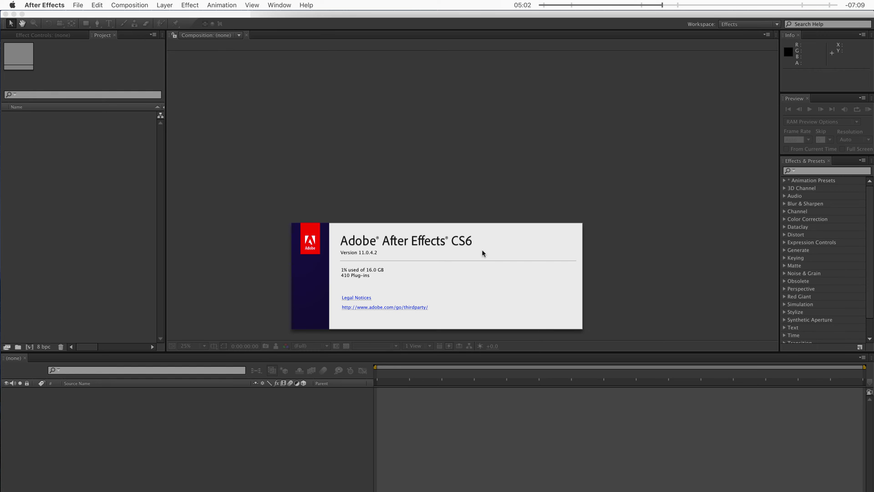
{"action": "left_click", "coordinate": [78, 6]}
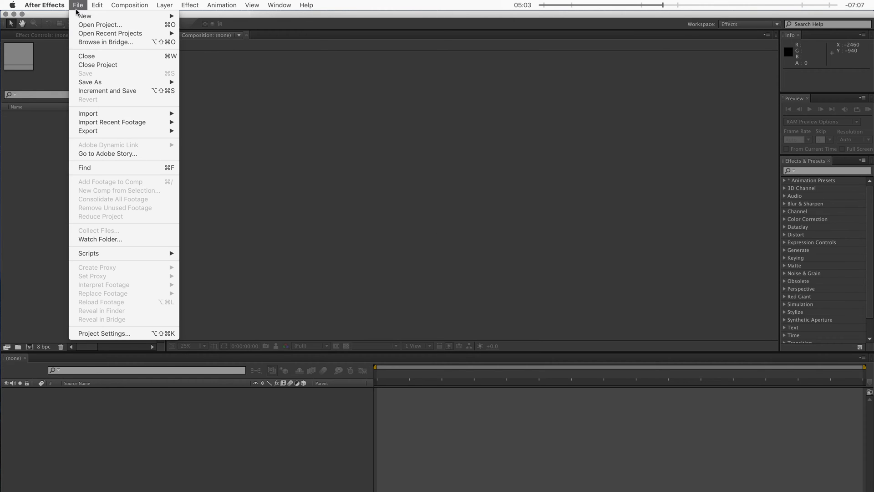
{"action": "left_click", "coordinate": [102, 25]}
{"action": "double_click", "coordinate": [349, 133]}
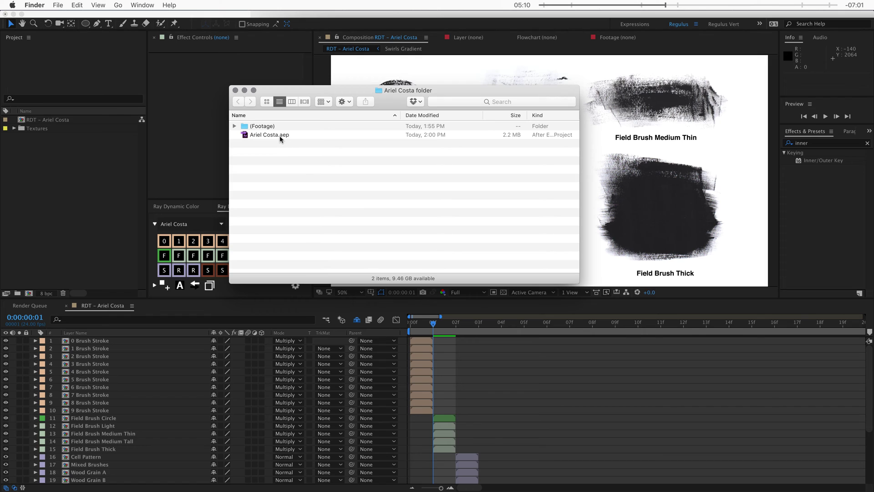
{"action": "left_click_drag", "start_coordinate": [253, 144], "coordinate": [50, 166]}
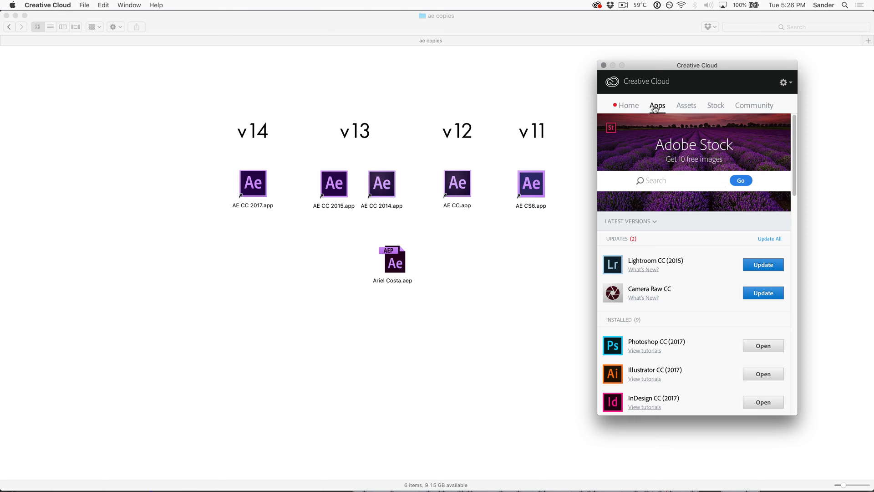
Step: Filter Creative Cloud's additional apps to View Previous Versions and list After Effects versions back to CC 12.0
{"action": "scroll", "coordinate": [658, 273], "scroll_direction": "down", "scroll_amount": 10}
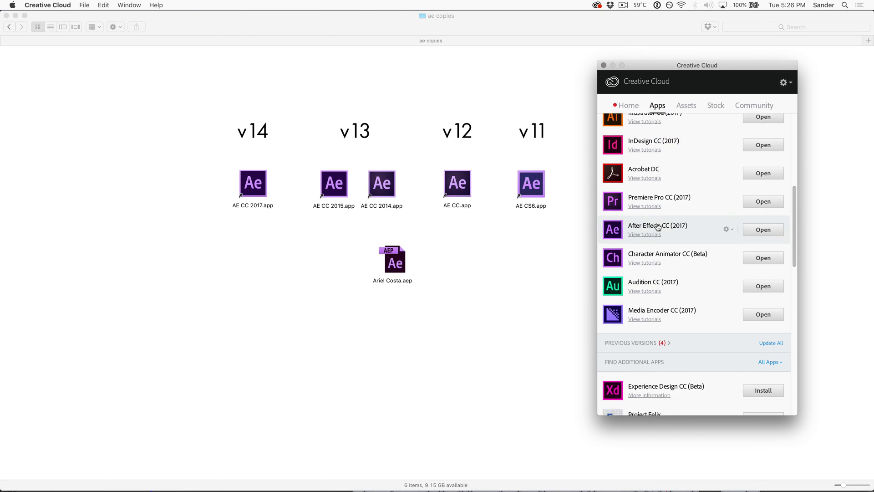
{"action": "scroll", "coordinate": [657, 263], "scroll_direction": "down", "scroll_amount": 1}
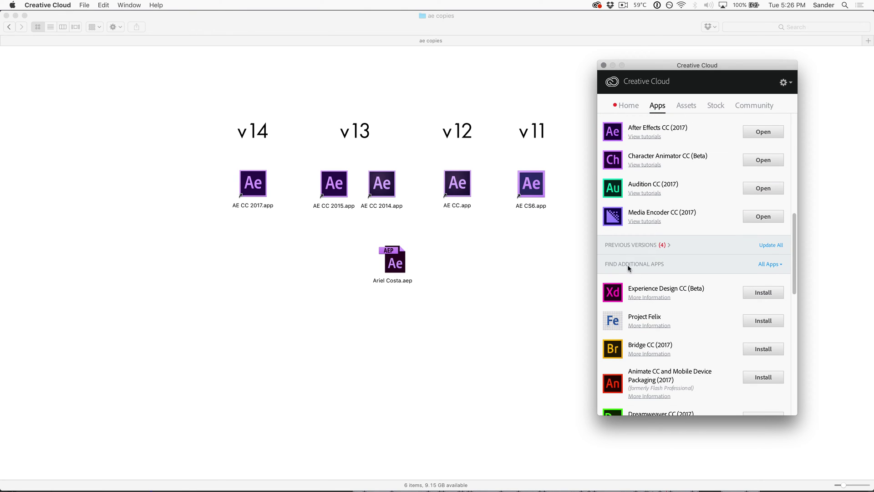
{"action": "left_click", "coordinate": [773, 266]}
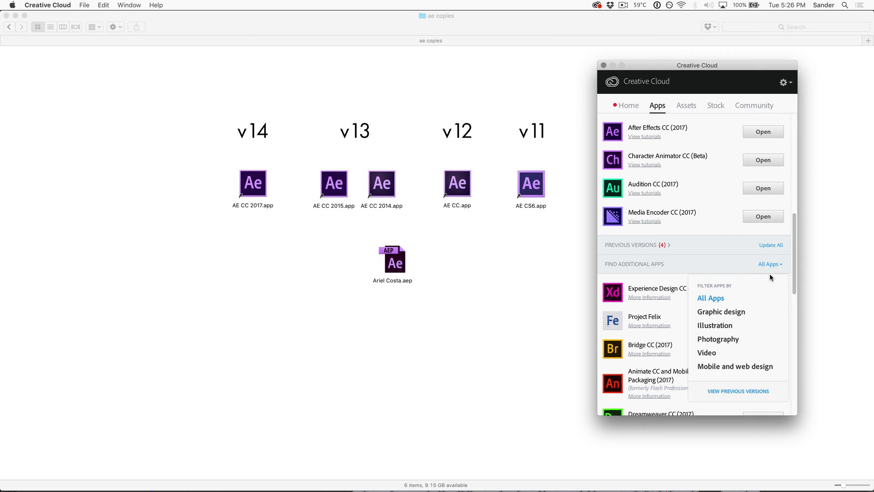
{"action": "left_click", "coordinate": [725, 392]}
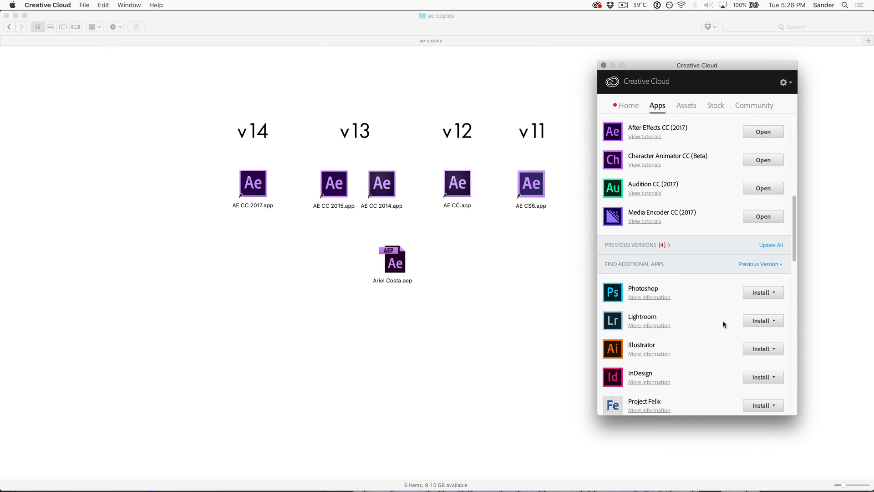
{"action": "scroll", "coordinate": [695, 355], "scroll_direction": "down", "scroll_amount": 6}
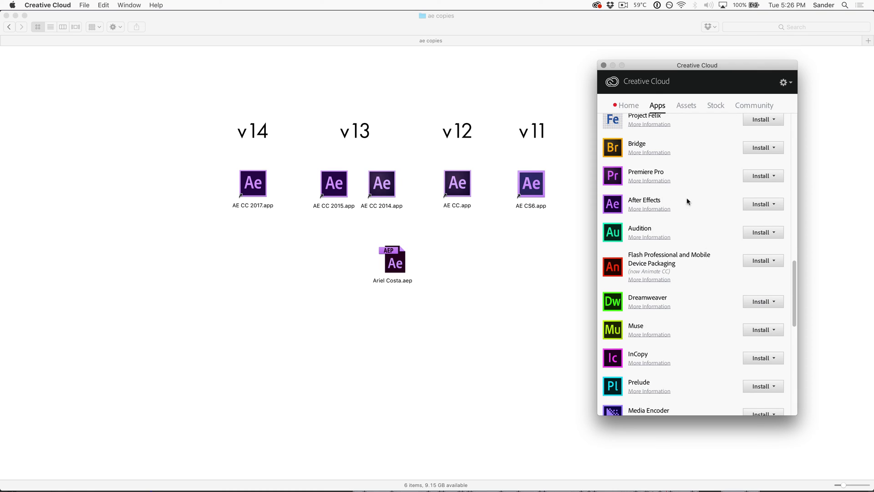
{"action": "left_click", "coordinate": [780, 206]}
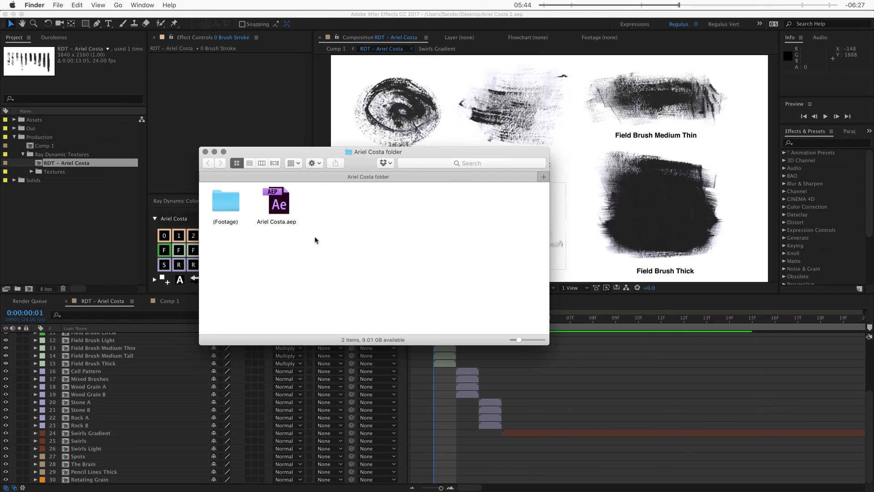
Step: Compress the (Footage) folder and Ariel Costa.aep together into Archive.zip
{"action": "left_click_drag", "start_coordinate": [316, 240], "coordinate": [210, 184]}
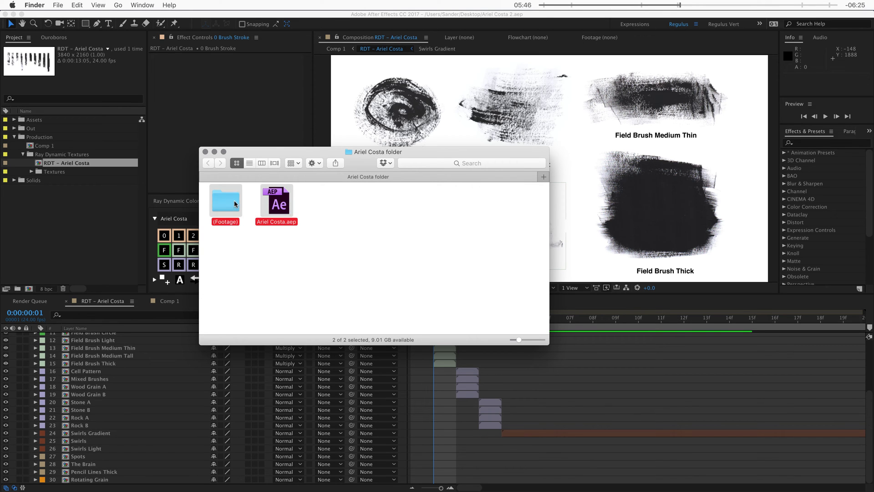
{"action": "right_click", "coordinate": [235, 199]}
{"action": "left_click", "coordinate": [273, 289]}
Step: Compare the sizes of Archive.zip and the (Footage) folder in their Info windows
{"action": "key", "text": "super+i"}
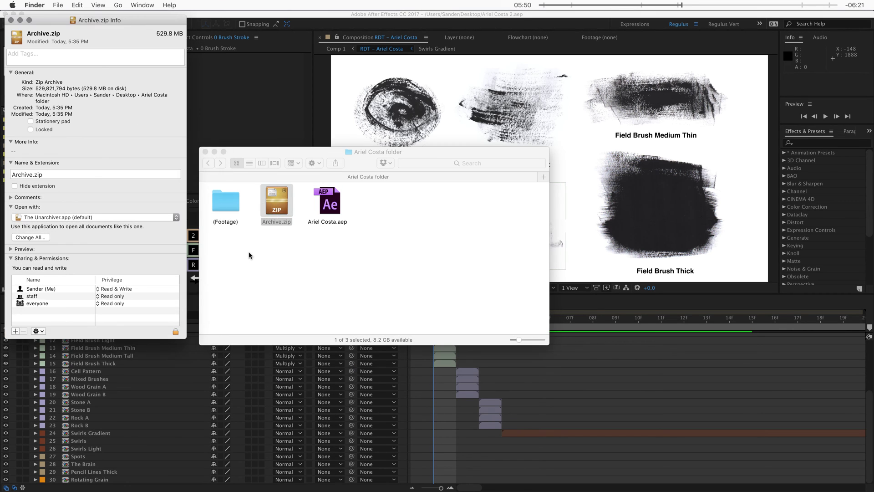
{"action": "left_click", "coordinate": [221, 208]}
{"action": "key", "text": "super+i"}
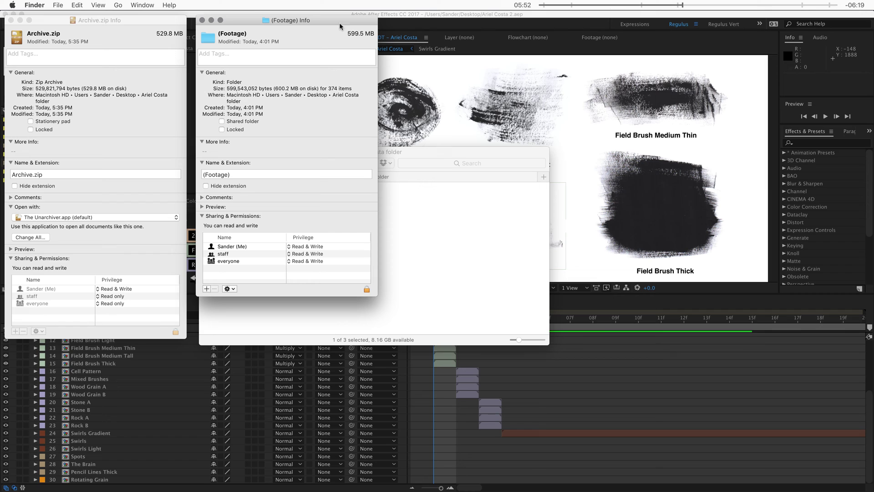
{"action": "key", "text": "super+w"}
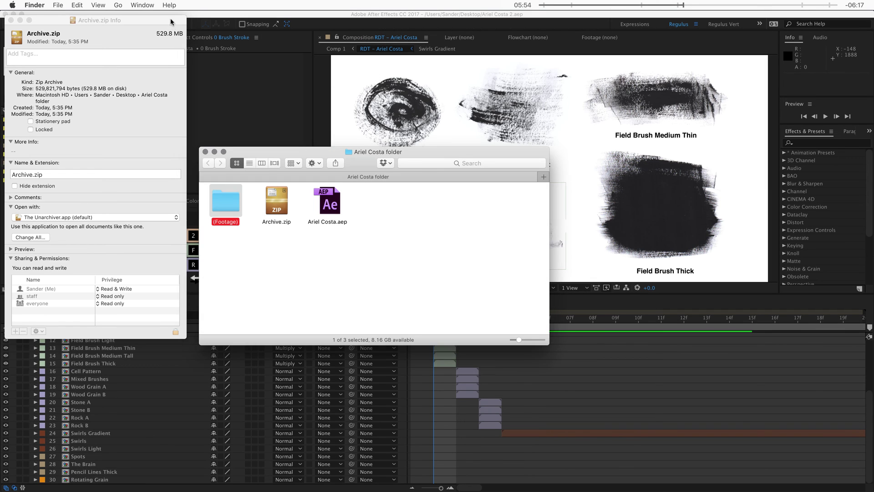
{"action": "key", "text": "super+w"}
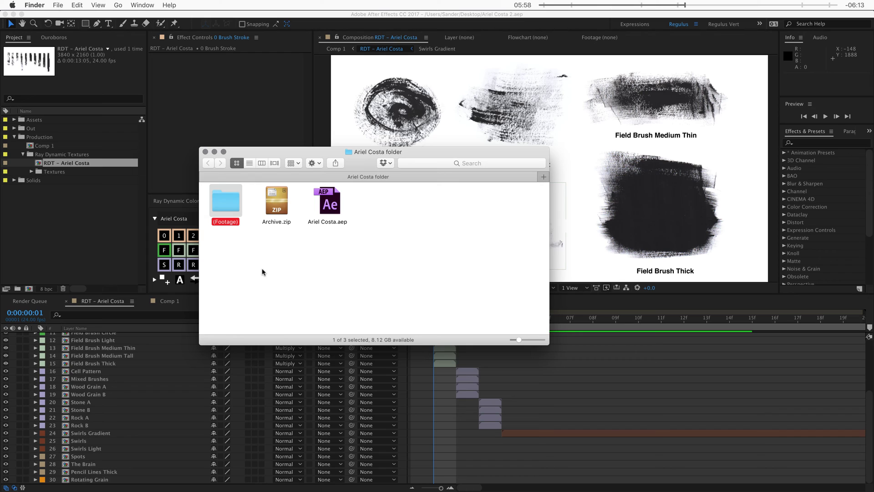
{"action": "left_click", "coordinate": [273, 205]}
{"action": "key", "text": "super+i"}
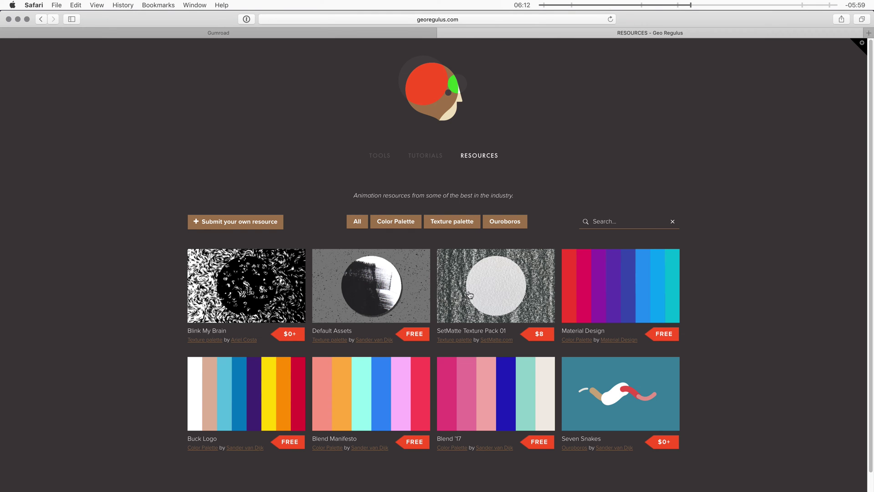
Step: View the SetMatte Texture Pack 01 listing, then play the Blink My Brain brush-stroke preview
{"action": "left_click", "coordinate": [471, 294]}
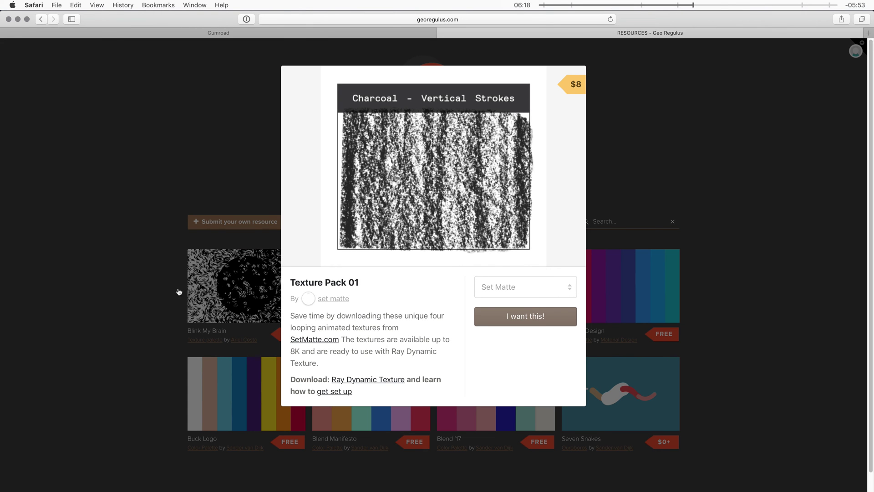
{"action": "left_click", "coordinate": [157, 297]}
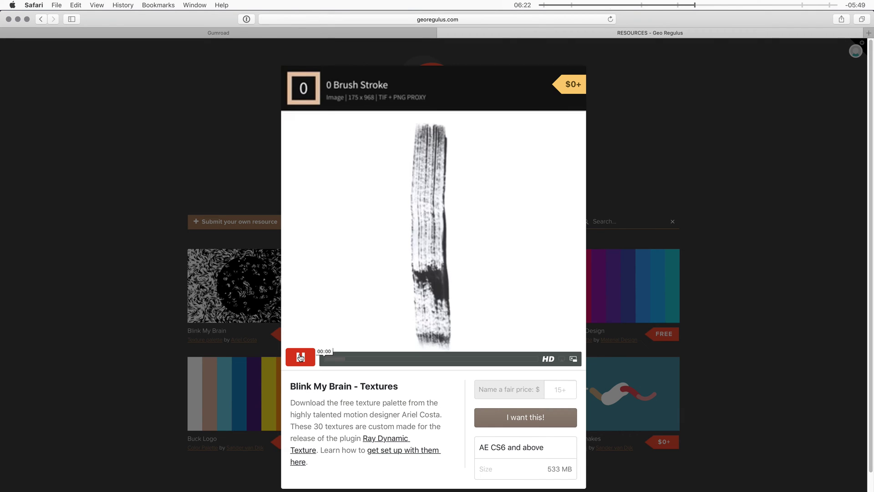
{"action": "left_click", "coordinate": [301, 357]}
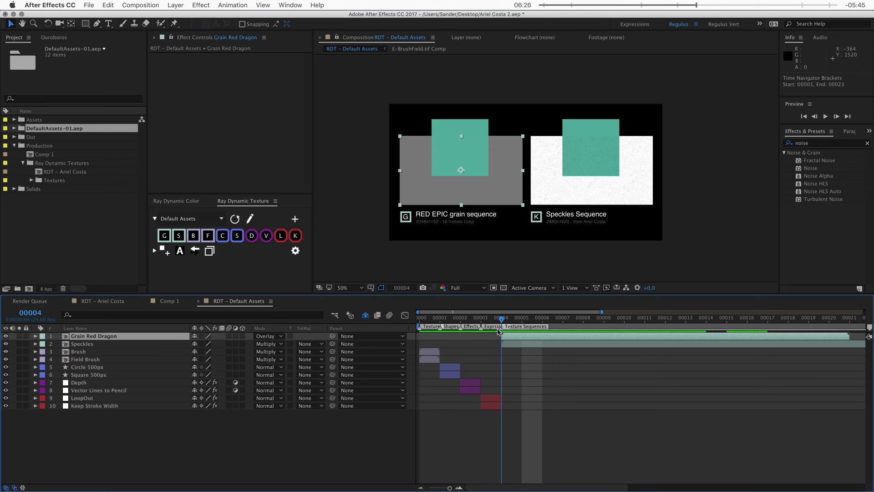
Step: Drag the RDT – Default Assets current-time indicator back to frame 00002
{"action": "mouse_move", "coordinate": [499, 331]}
{"action": "left_mouse_down"}
{"action": "mouse_move", "coordinate": [447, 329]}
{"action": "mouse_move", "coordinate": [466, 330]}
{"action": "left_mouse_up"}
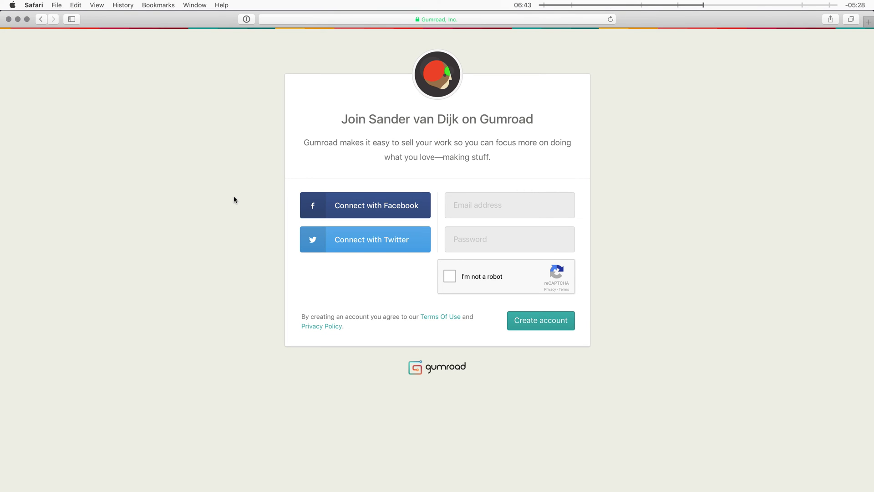
Step: Cycle through the selling-platform tabs to the Gumroad window and fill in the sign-up email and password
{"action": "key", "text": "super+w"}
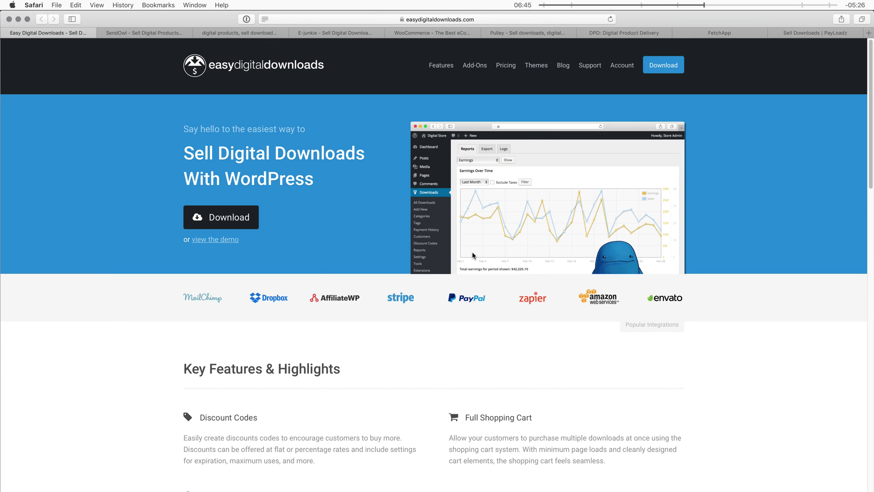
{"action": "key", "text": "ctrl+Tab"}
{"action": "key", "text": "ctrl+Tab"}
{"action": "key", "text": "ctrl+Tab"}
{"action": "key", "text": "ctrl+Tab"}
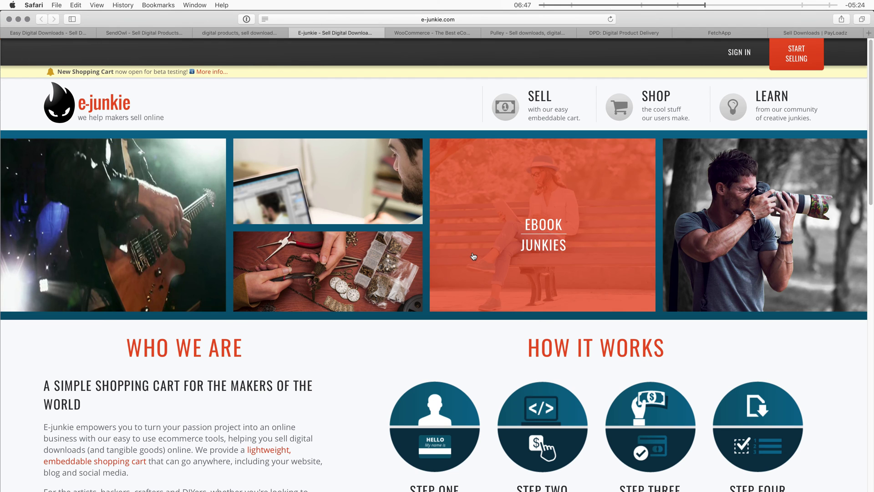
{"action": "key", "text": "ctrl+Tab"}
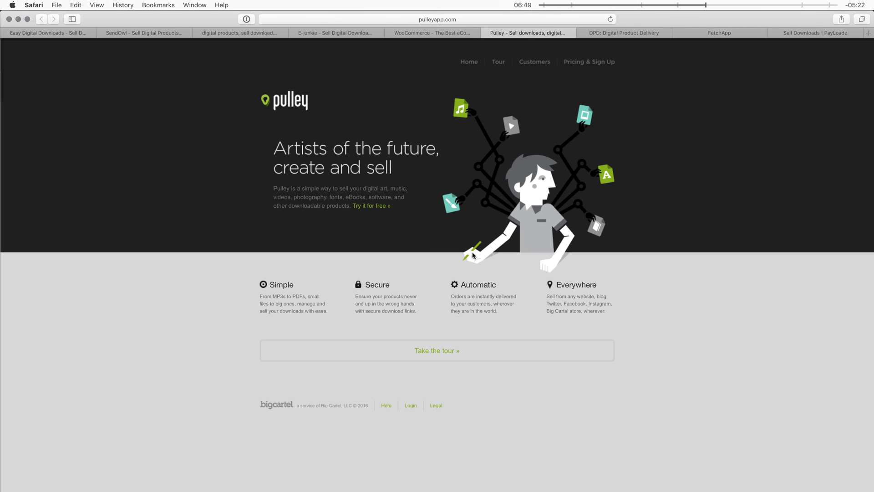
{"action": "key", "text": "ctrl+Tab"}
{"action": "key", "text": "ctrl+Tab"}
{"action": "key", "text": "ctrl+Tab"}
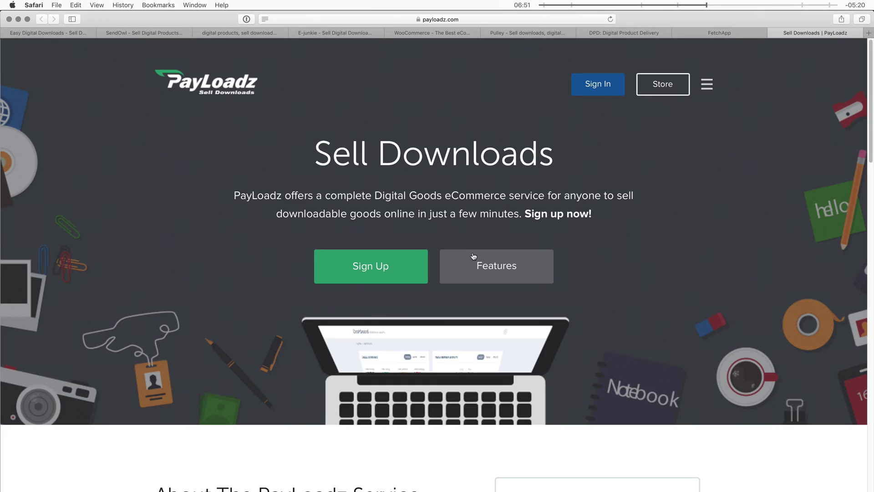
{"action": "key", "text": "super+grave"}
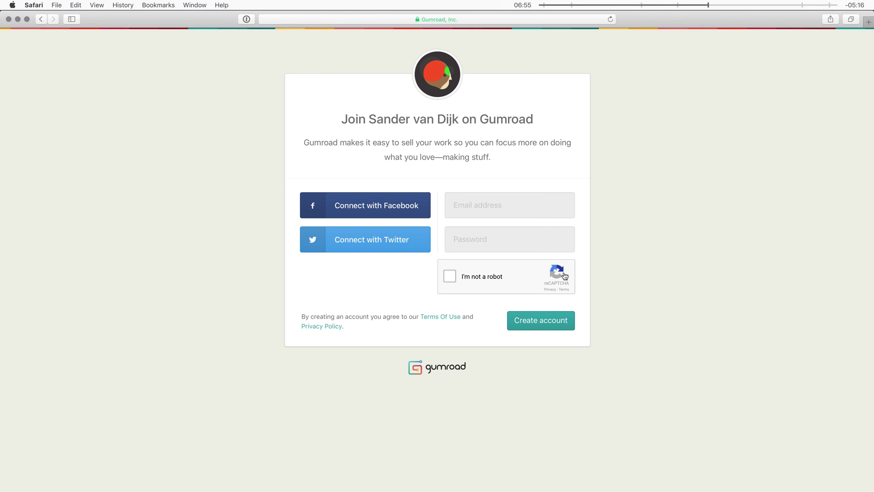
{"action": "left_click", "coordinate": [486, 213]}
{"action": "left_click", "coordinate": [471, 242]}
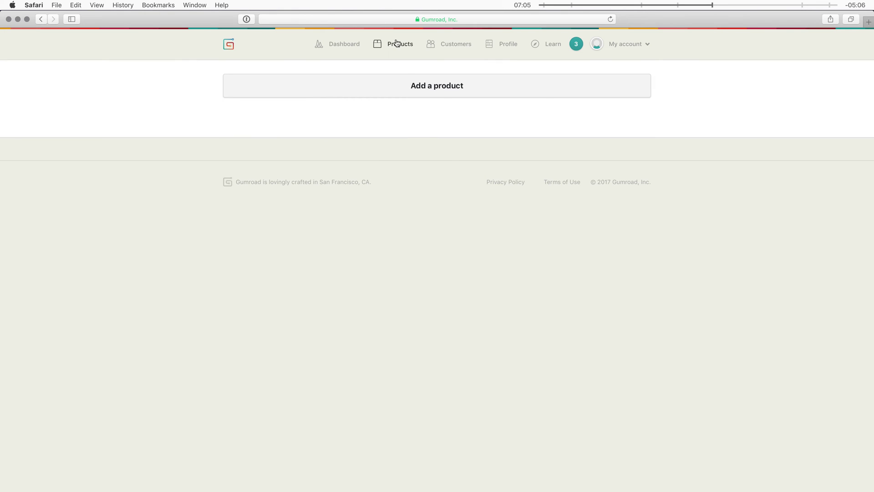
Step: Start a new one-time digital product in Gumroad, named after the palette's creator
{"action": "left_click", "coordinate": [423, 89]}
{"action": "left_click", "coordinate": [364, 136]}
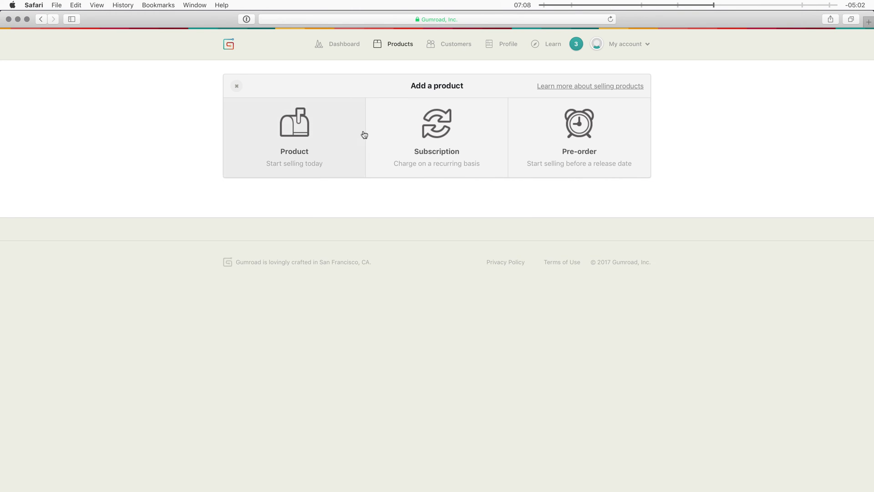
{"action": "left_click", "coordinate": [333, 132]}
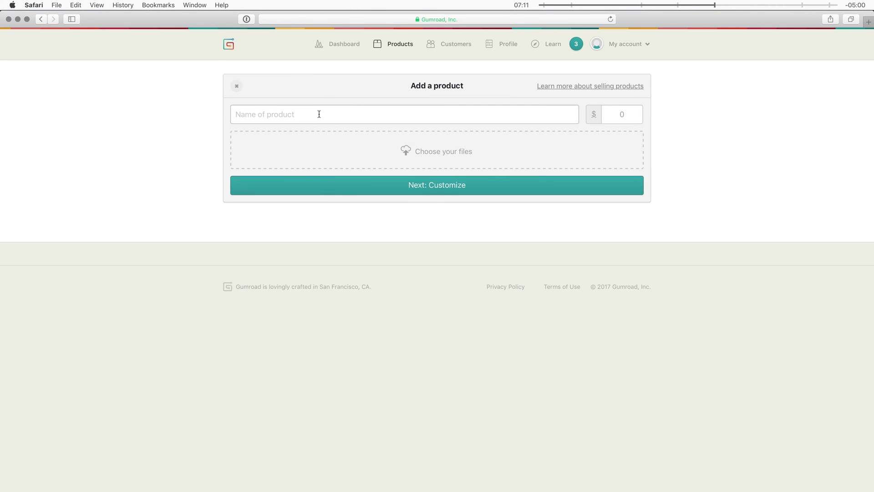
{"action": "left_click", "coordinate": [314, 119]}
{"action": "type", "text": "Ariel costa"}
{"action": "left_click", "coordinate": [613, 119]}
Step: Upload the zipped Ariel Costa project file from the computer as the product's file
{"action": "left_click", "coordinate": [425, 160]}
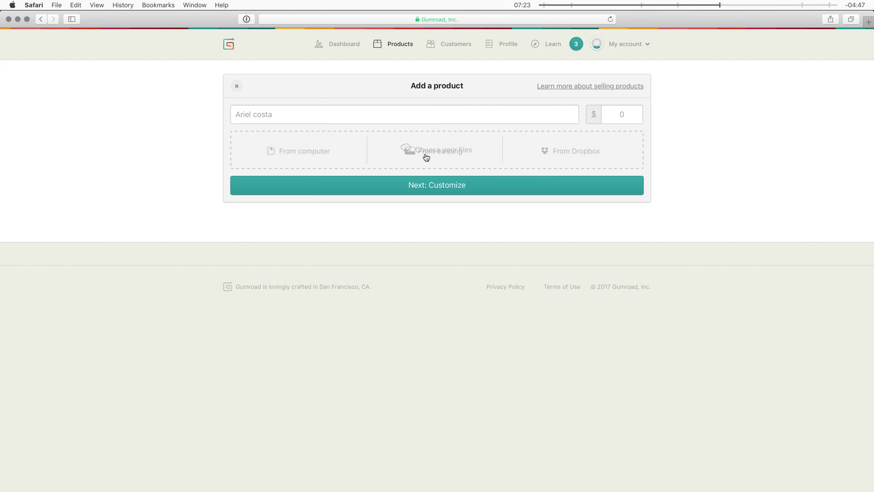
{"action": "left_click", "coordinate": [314, 156]}
{"action": "left_click", "coordinate": [384, 75]}
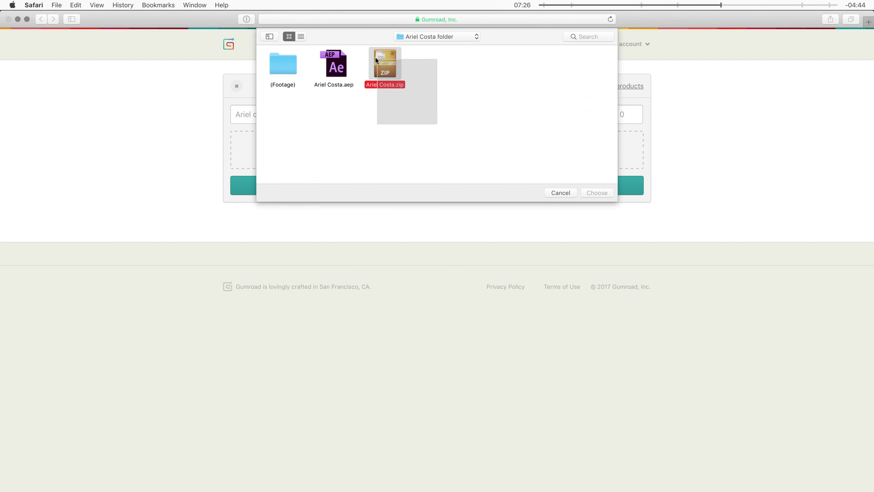
{"action": "double_click", "coordinate": [383, 88]}
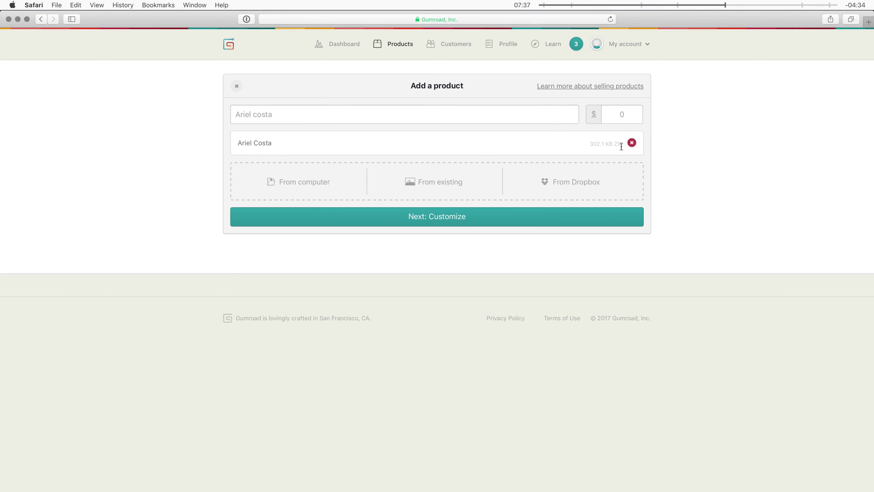
Step: Move on to the new product's customize page and enter a price of $10
{"action": "left_click", "coordinate": [418, 218]}
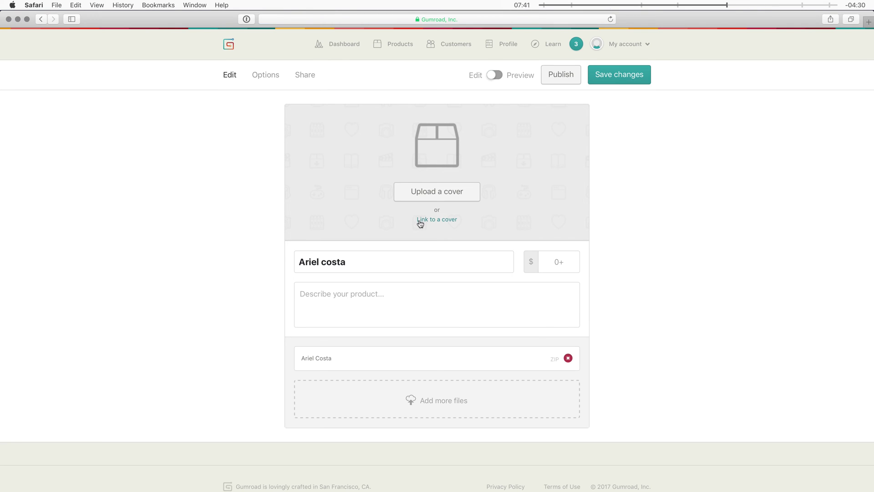
{"action": "left_click", "coordinate": [454, 268]}
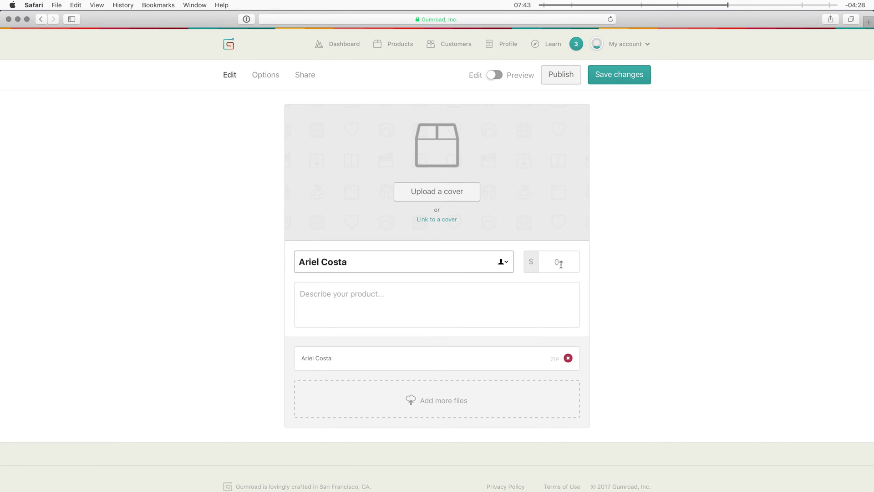
{"action": "left_click", "coordinate": [560, 263]}
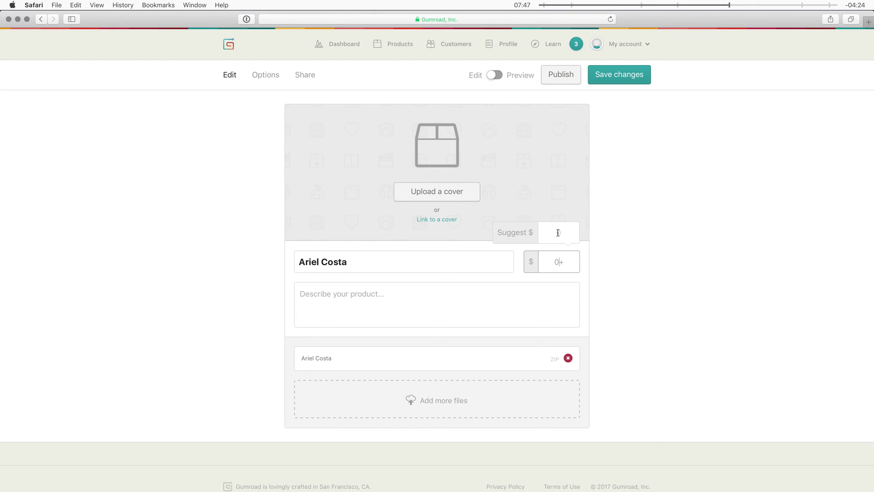
{"action": "left_click", "coordinate": [556, 264]}
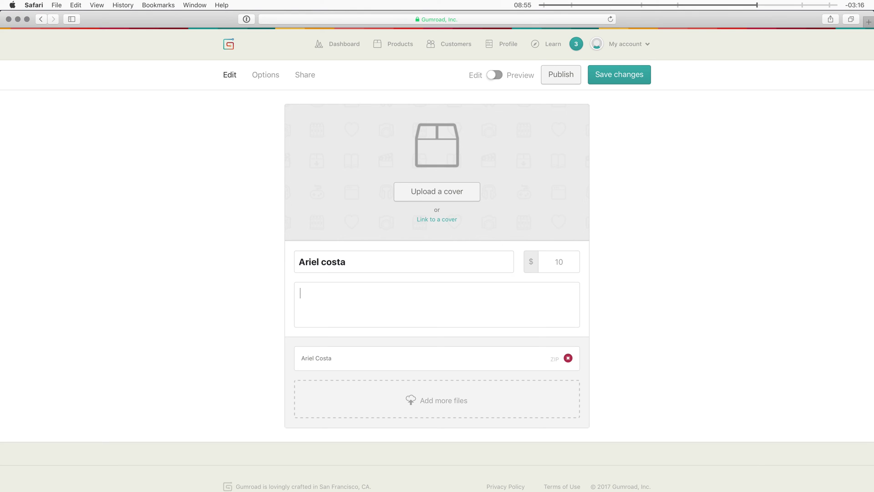
Step: Attach the project ZIP from the computer as a second product file
{"action": "left_click", "coordinate": [341, 399]}
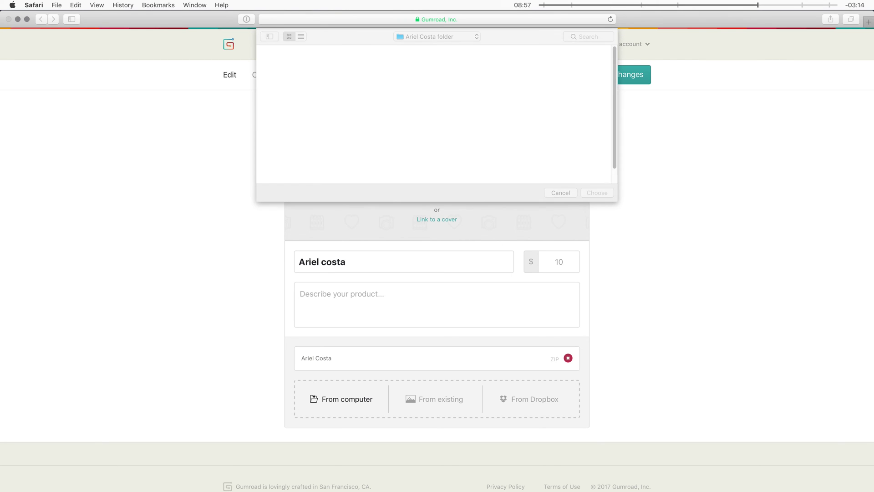
{"action": "left_click", "coordinate": [385, 64]}
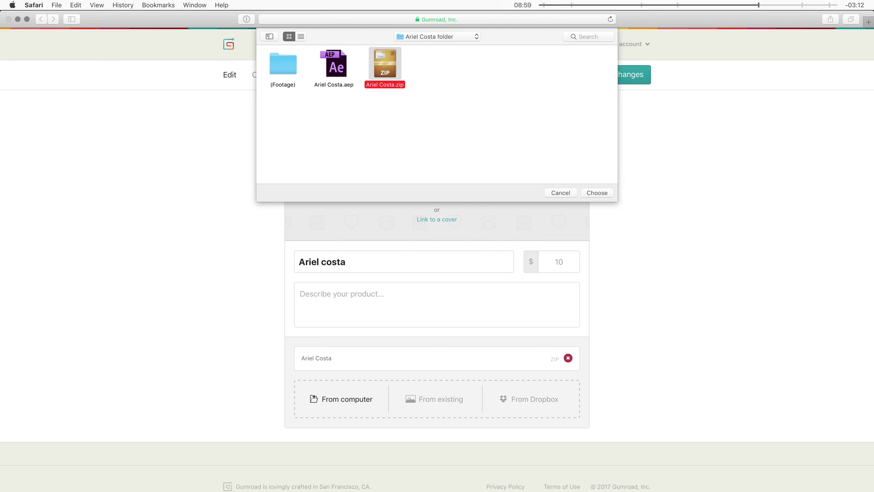
{"action": "key", "text": "Return"}
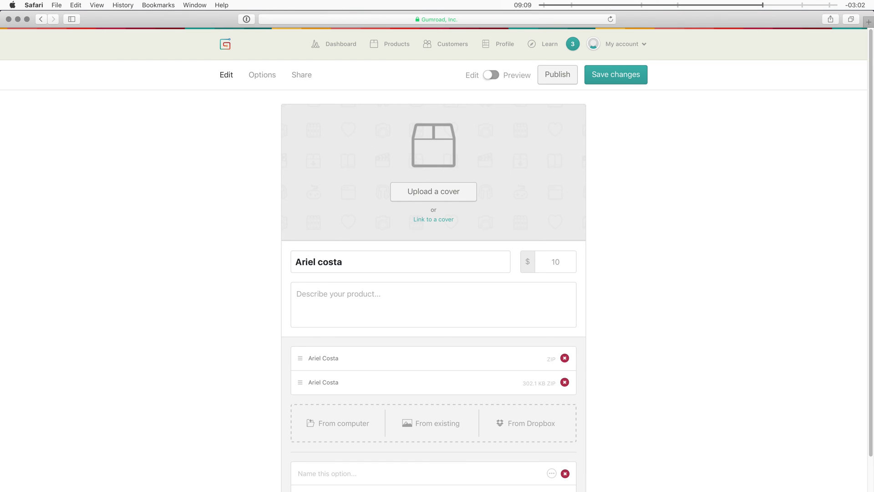
Step: Add a version option named 'version' that includes the first attached file
{"action": "scroll", "coordinate": [433, 273], "scroll_direction": "down", "scroll_amount": 3}
{"action": "type", "text": "ver"}
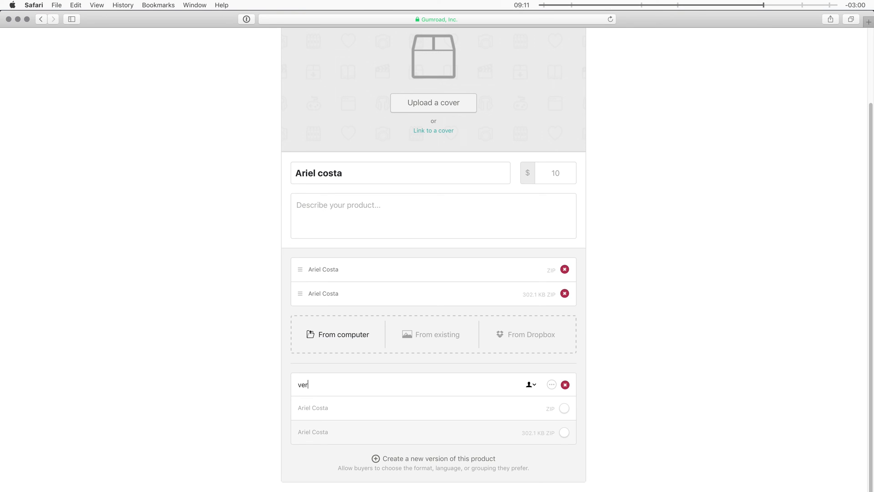
{"action": "type", "text": "sion"}
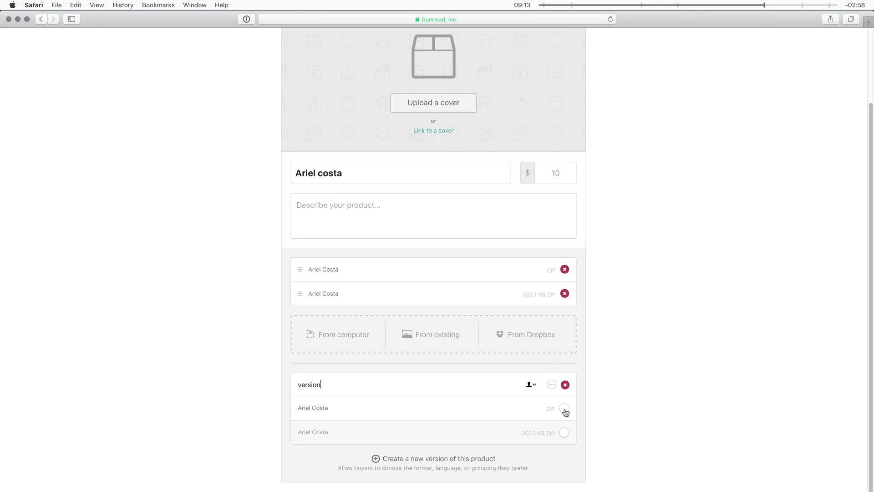
{"action": "left_click", "coordinate": [565, 412]}
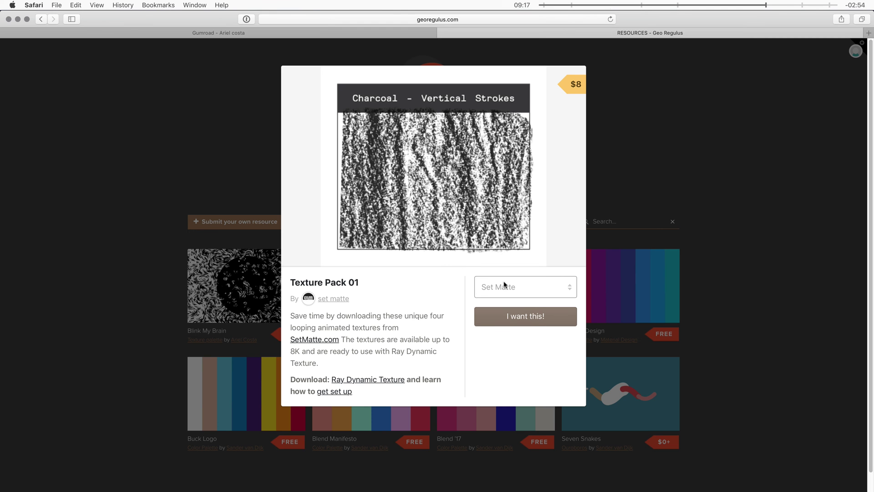
Step: Check Texture Pack 01's available resolutions in its dropdown, then close the list unchanged
{"action": "left_click", "coordinate": [512, 288]}
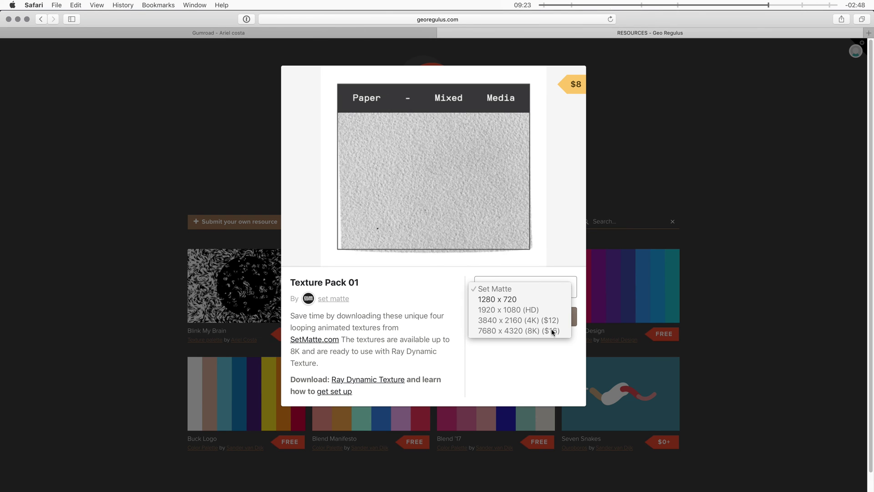
{"action": "left_click", "coordinate": [554, 267]}
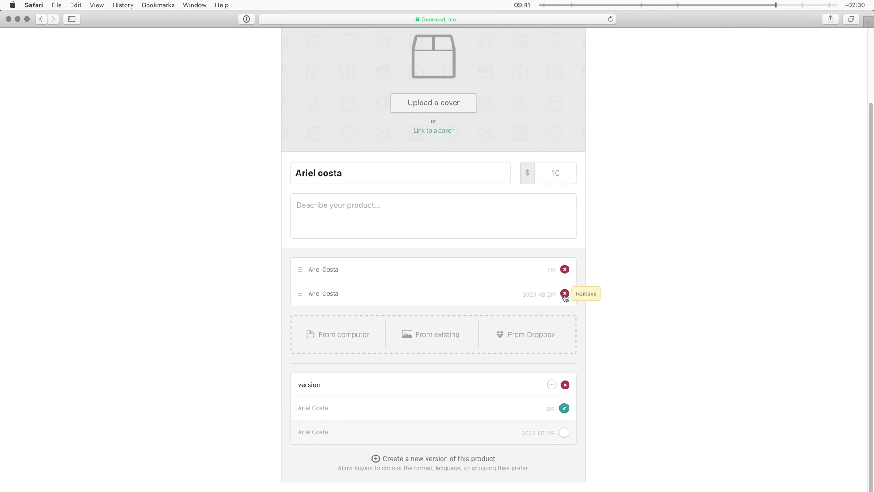
Step: Remove the duplicate 302.1 KB ZIP and set a linked Vimeo video as the product cover
{"action": "left_click", "coordinate": [565, 294]}
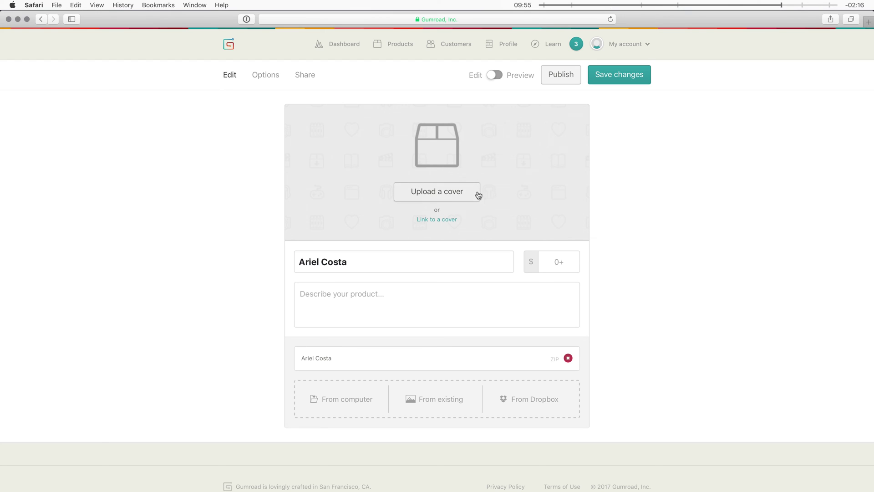
{"action": "left_click", "coordinate": [431, 220]}
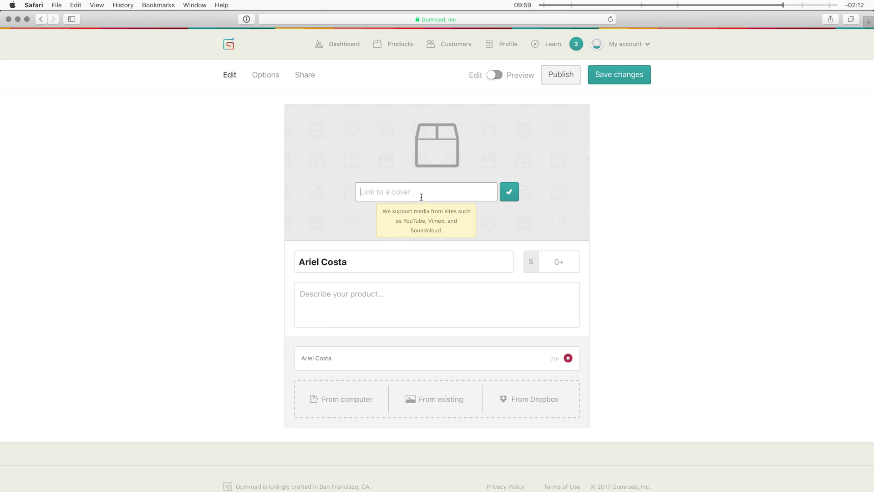
{"action": "left_click", "coordinate": [508, 192]}
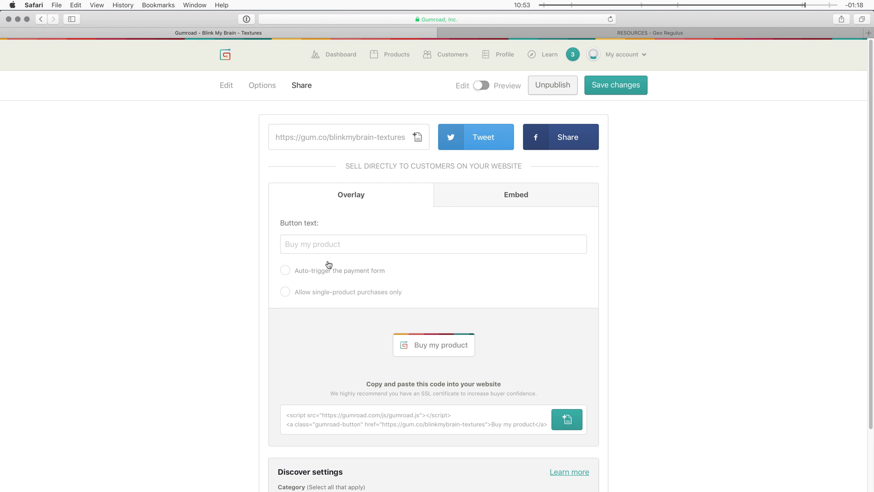
Step: Return to the Geo Regulus resources page and close the Texture Pack 01 preview
{"action": "left_click", "coordinate": [619, 33]}
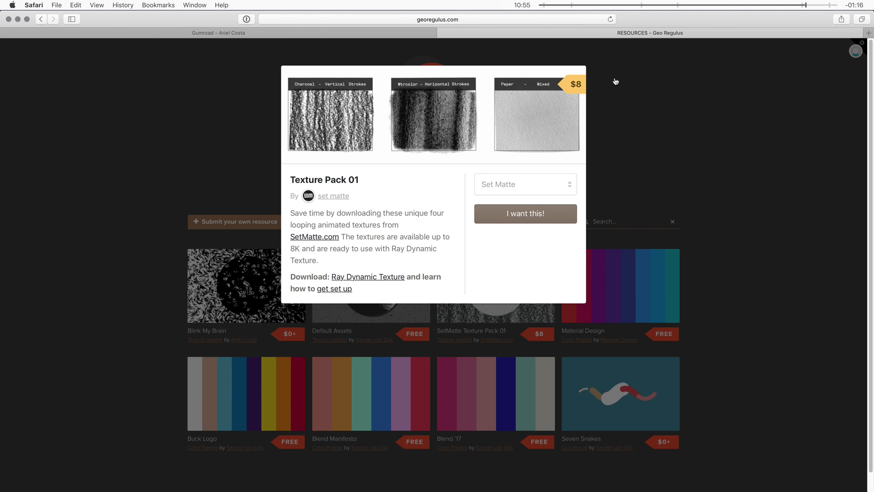
{"action": "left_click", "coordinate": [616, 96]}
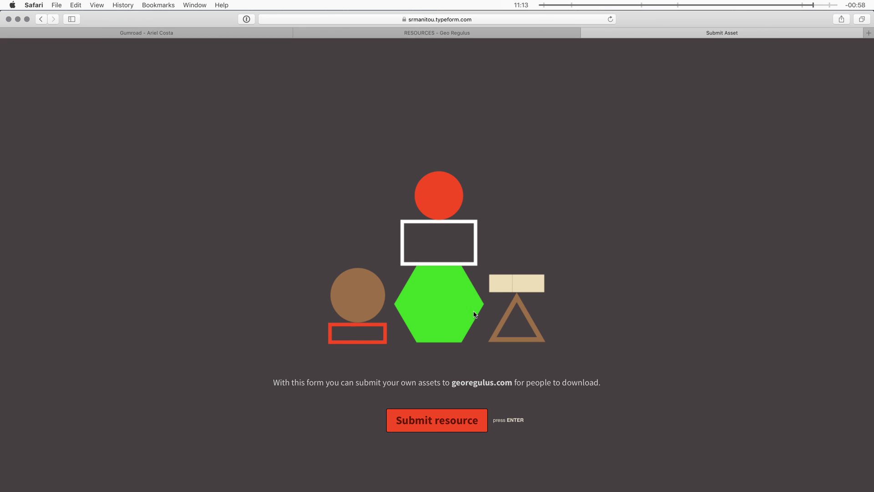
Step: Start the Submit Asset form and advance to the Gumroad-link and asset-name questions
{"action": "left_click", "coordinate": [445, 419]}
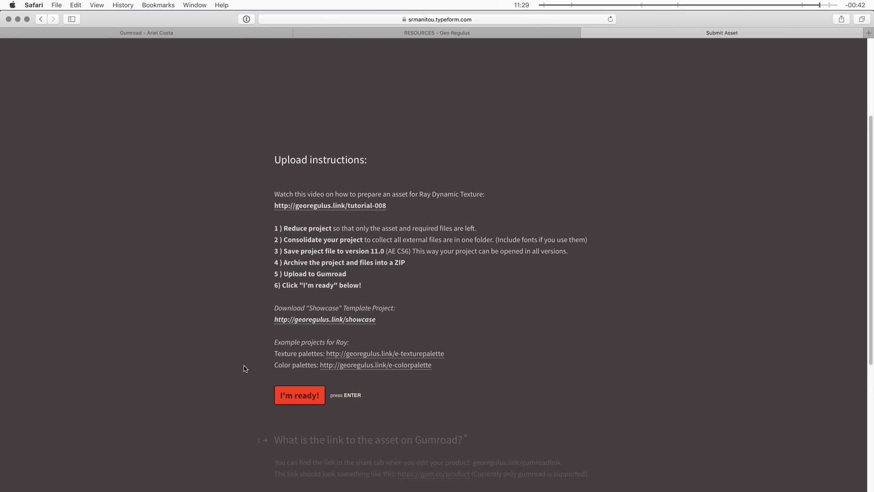
{"action": "key", "text": "Return"}
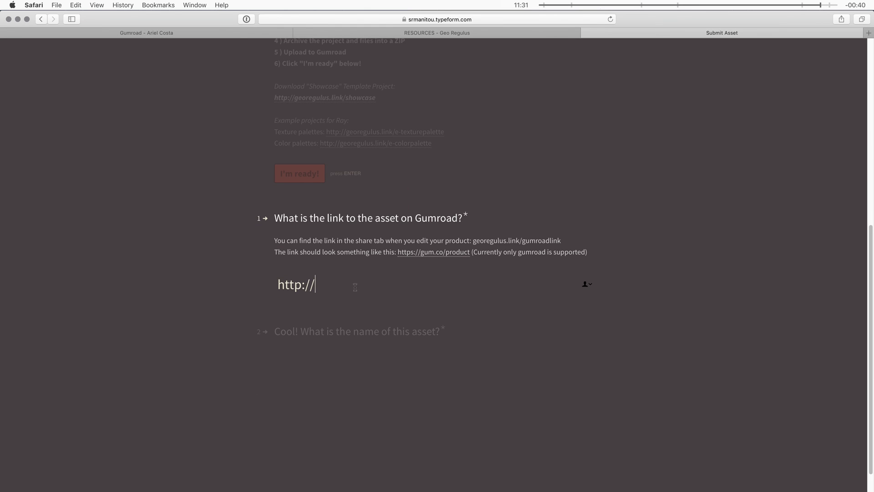
{"action": "left_click", "coordinate": [311, 337]}
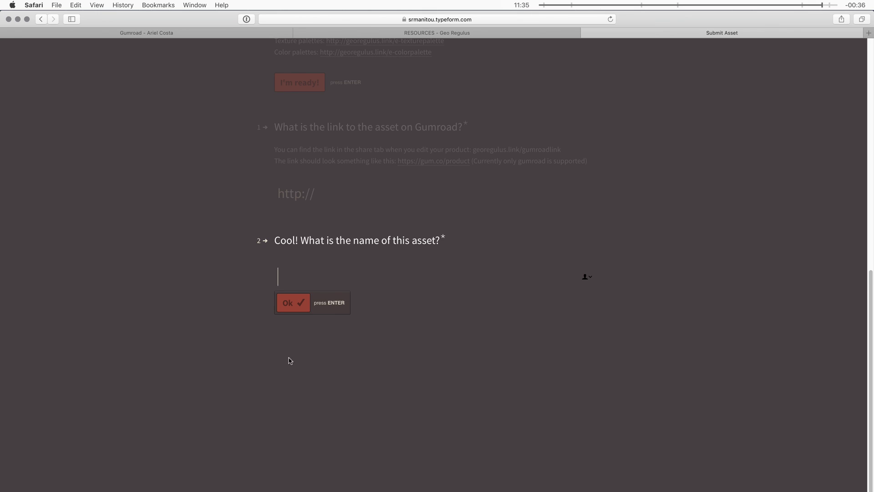
{"action": "scroll", "coordinate": [289, 359], "scroll_direction": "down", "scroll_amount": 3}
{"action": "left_click", "coordinate": [478, 33]}
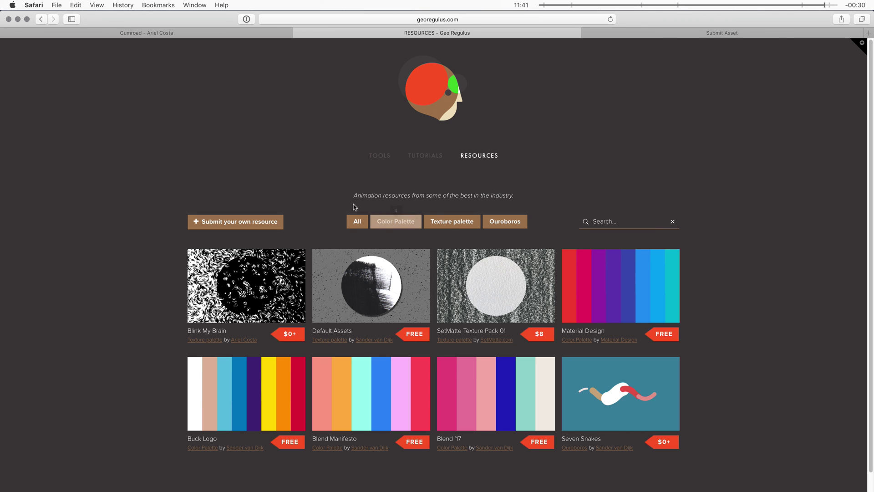
{"action": "left_click", "coordinate": [287, 289]}
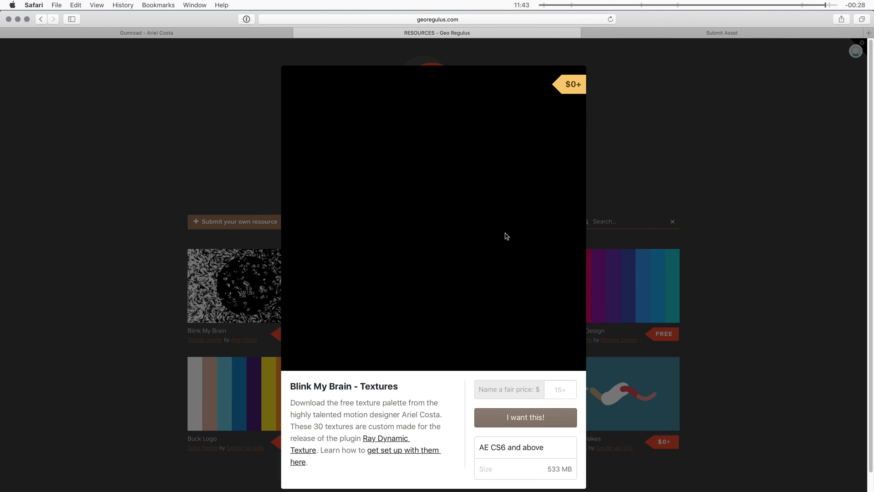
{"action": "left_click", "coordinate": [617, 56]}
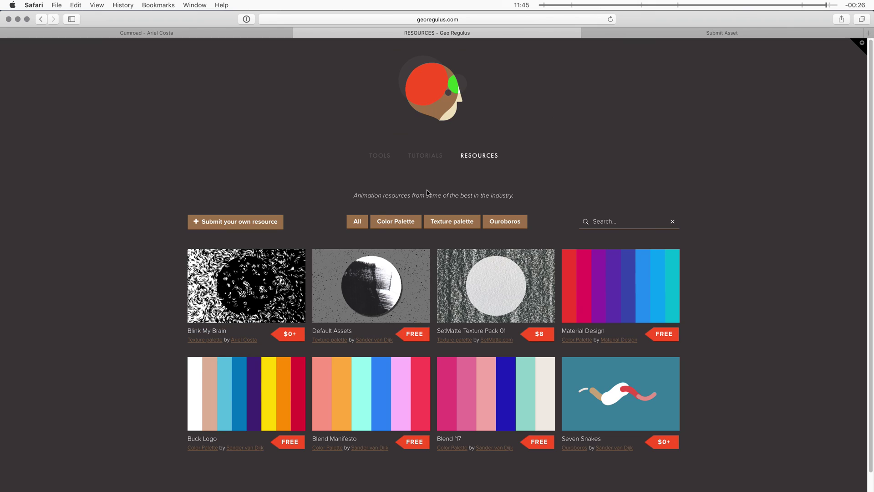